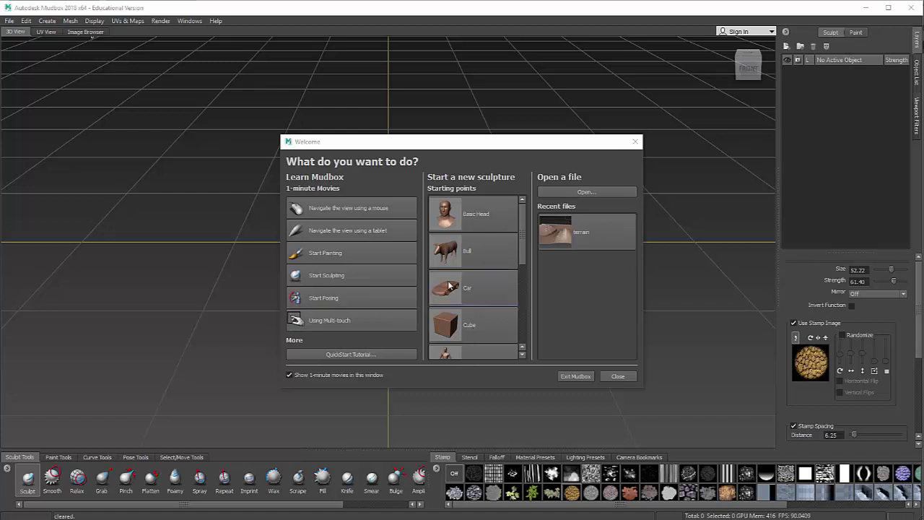
Step: Start a new sculpture from the Plane starting point and display its wireframe
scroll(433, 238, "down", 3)
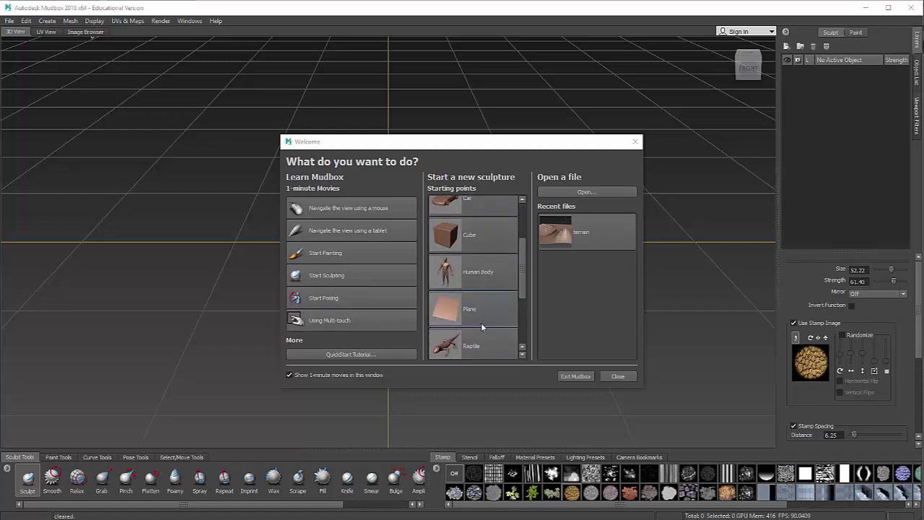
left_click(470, 308)
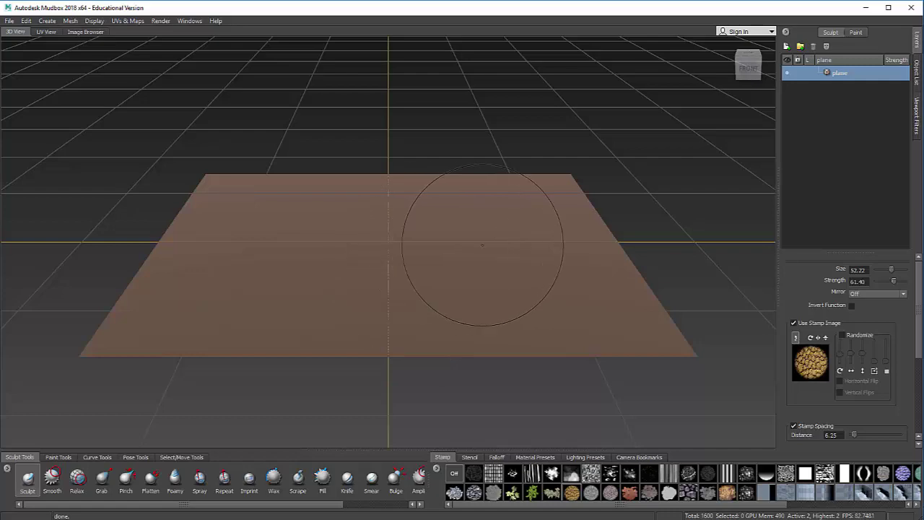
mouse_move(481, 231)
left_mouse_down("alt")
mouse_move(492, 247)
mouse_move(449, 232)
mouse_move(498, 236)
mouse_move(470, 247)
left_mouse_up("alt")
middle_click_drag(470, 247, 413, 243, "alt")
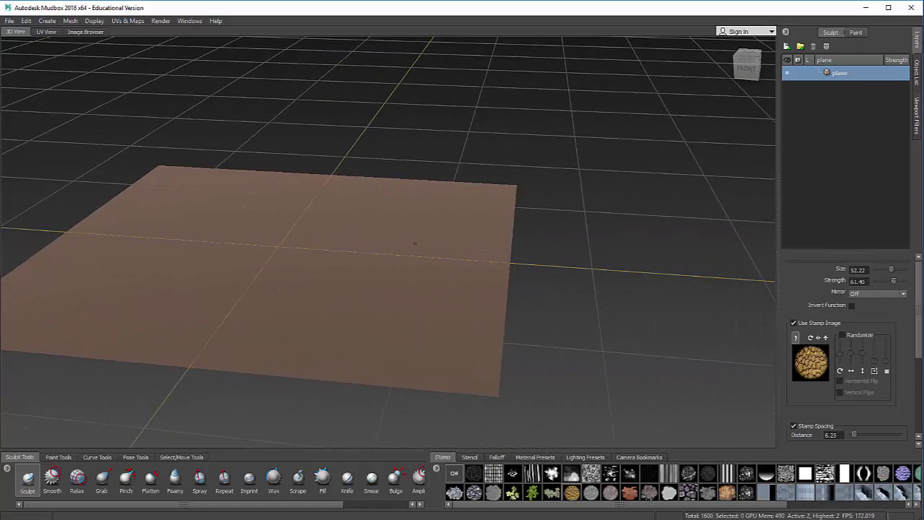
mouse_move(412, 243)
left_mouse_down("alt")
mouse_move(434, 217)
mouse_move(462, 218)
mouse_move(438, 235)
mouse_move(433, 265)
mouse_move(456, 323)
mouse_move(477, 324)
mouse_move(480, 305)
mouse_move(394, 303)
left_mouse_up("alt")
scroll(466, 215, "down", 5)
scroll(466, 214, "up", 5)
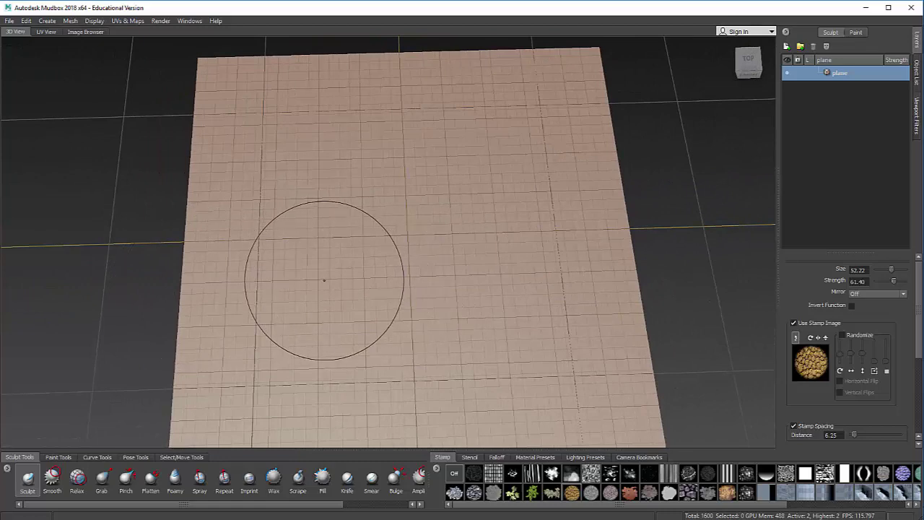
mouse_move(598, 264)
left_mouse_down("alt")
mouse_move(507, 284)
mouse_move(499, 250)
left_mouse_up("alt")
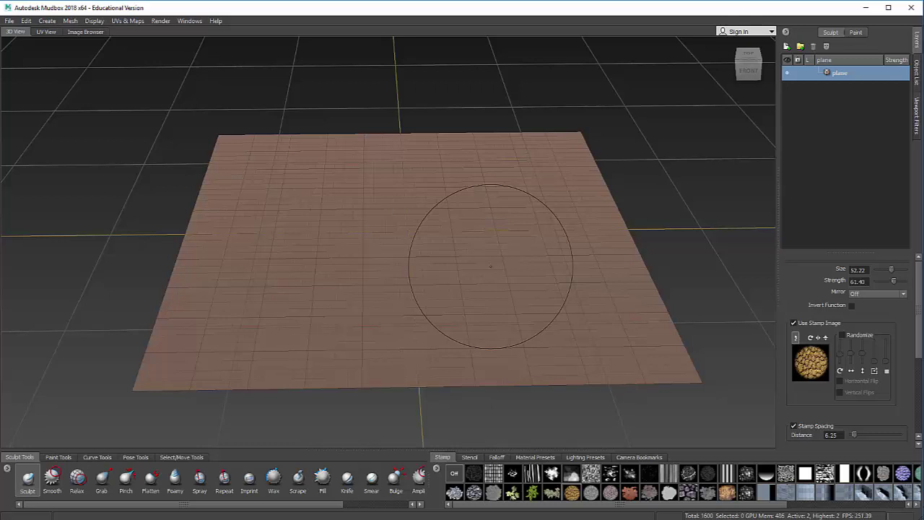
Step: Subdivide the plane step by step up to subdivision level 7
key("shift+d")
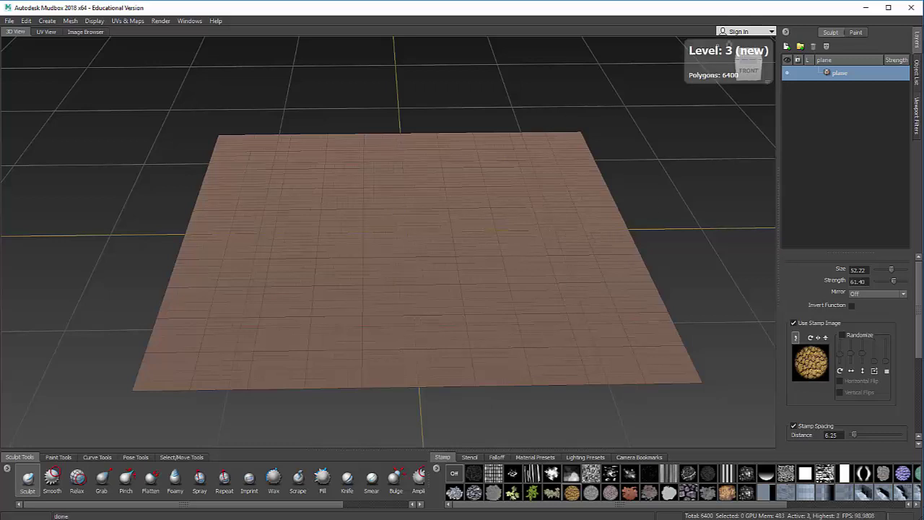
key("shift+d")
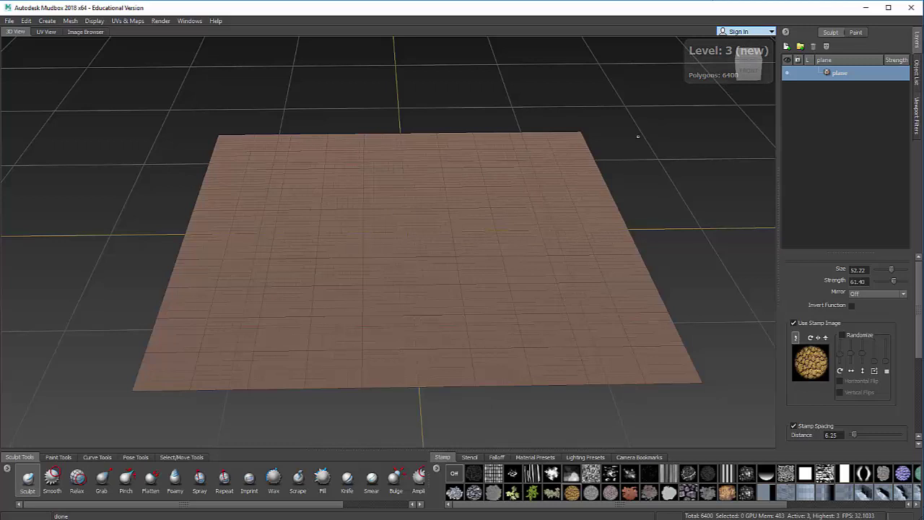
key("shift+d")
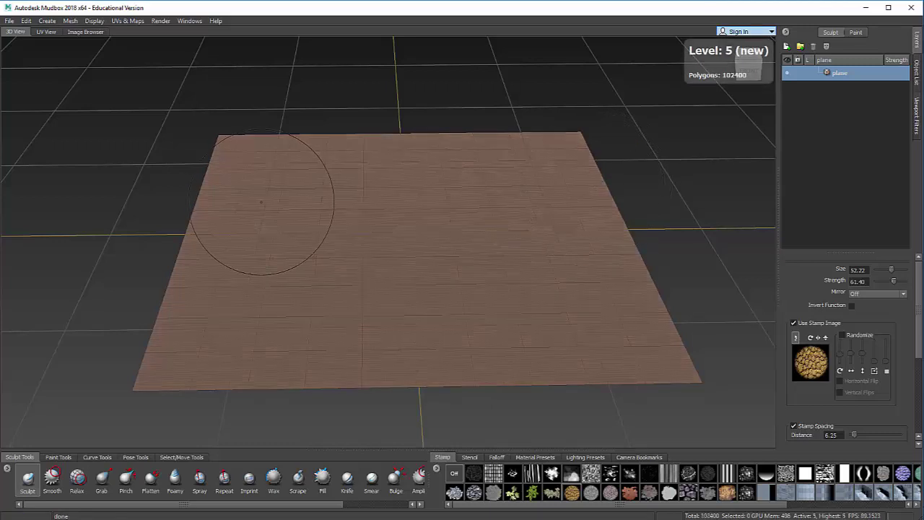
key("shift+d")
left_click_drag(354, 224, 43, 260, "alt")
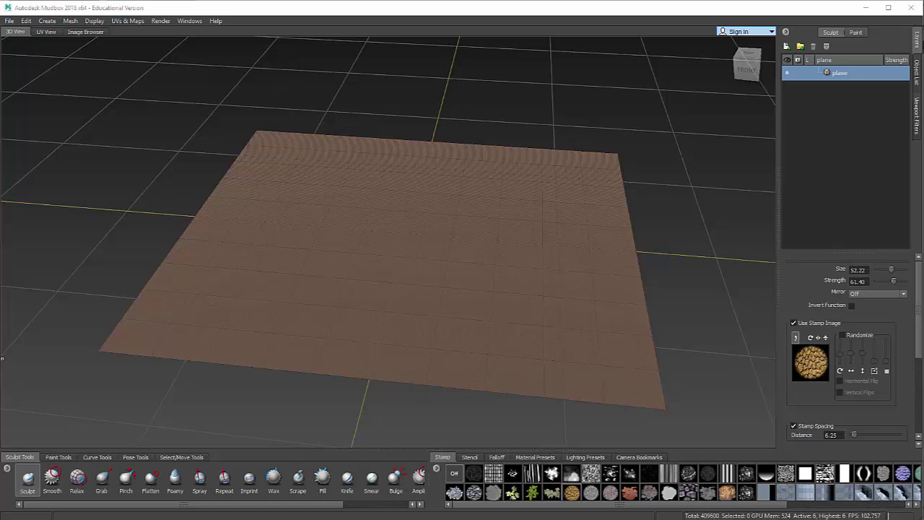
left_click(453, 9)
key("shift+d")
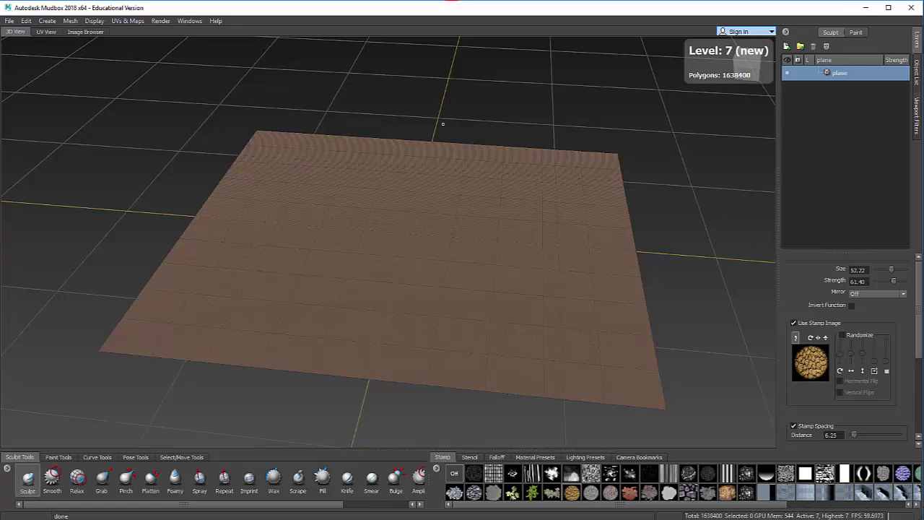
left_click_drag(515, 252, 500, 233, "alt")
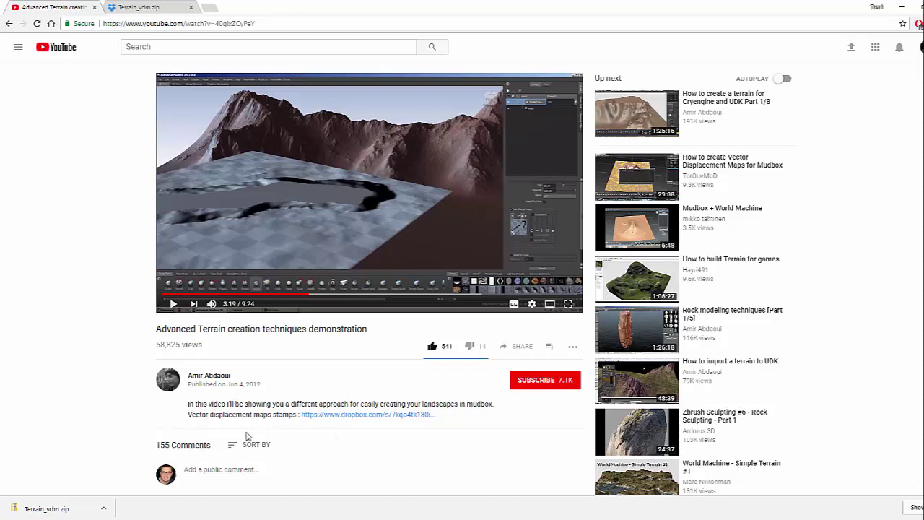
Step: In the browser, view the Terrain_vdm.zip download page, and examine the mountain stamp images in the Terrain_vdm folder
left_click(148, 6)
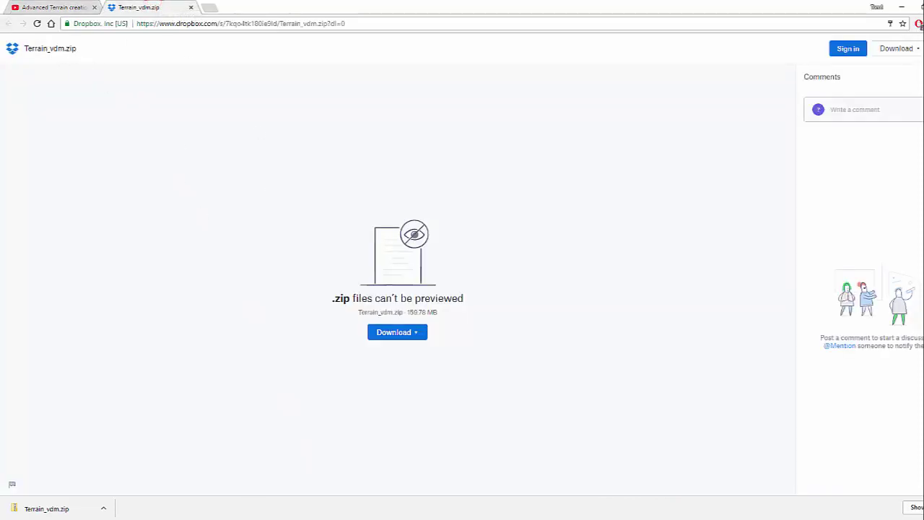
mouse_move(247, 507)
left_click(312, 478)
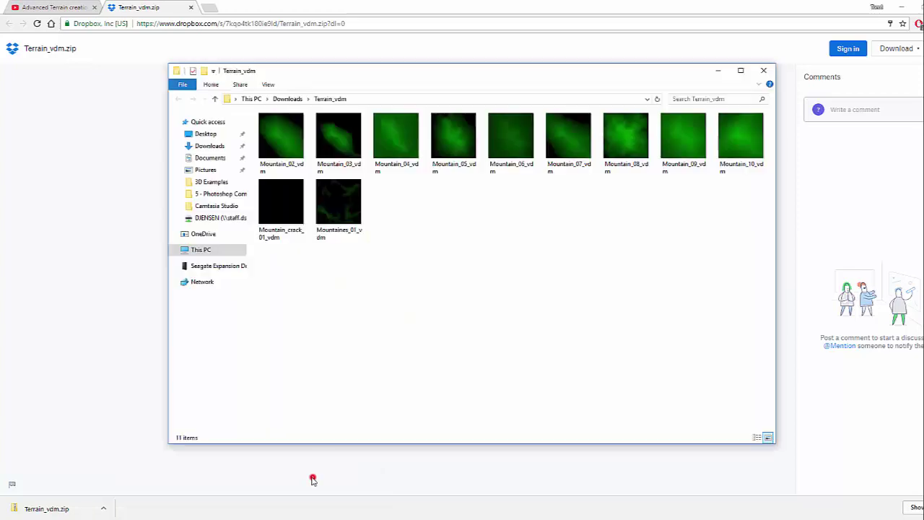
left_click(399, 150)
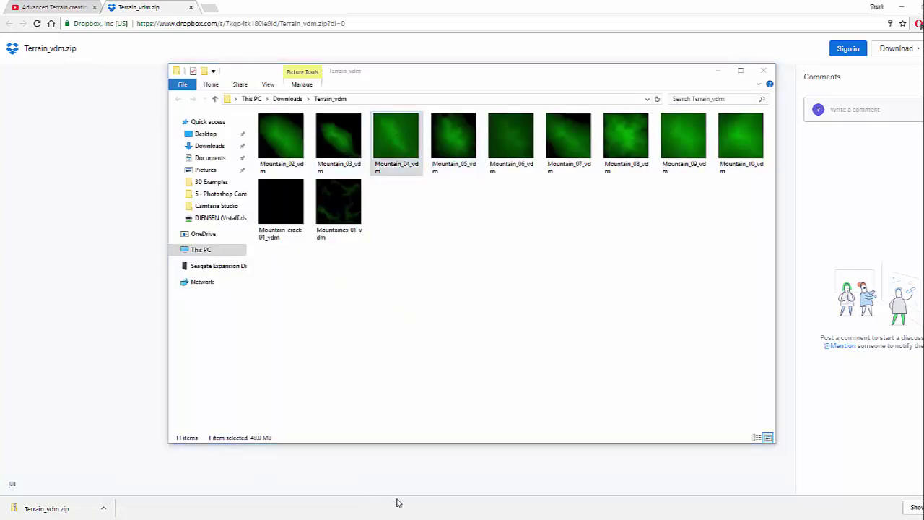
left_click(334, 148)
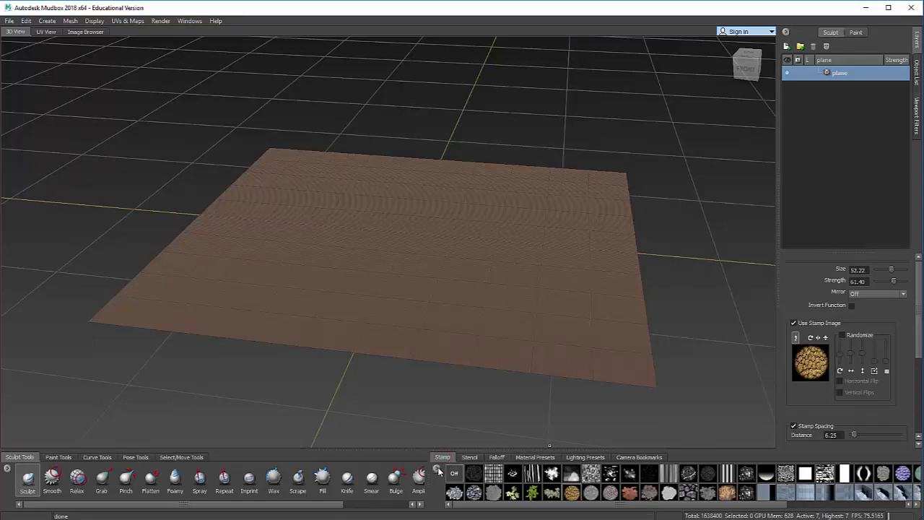
left_click(437, 470)
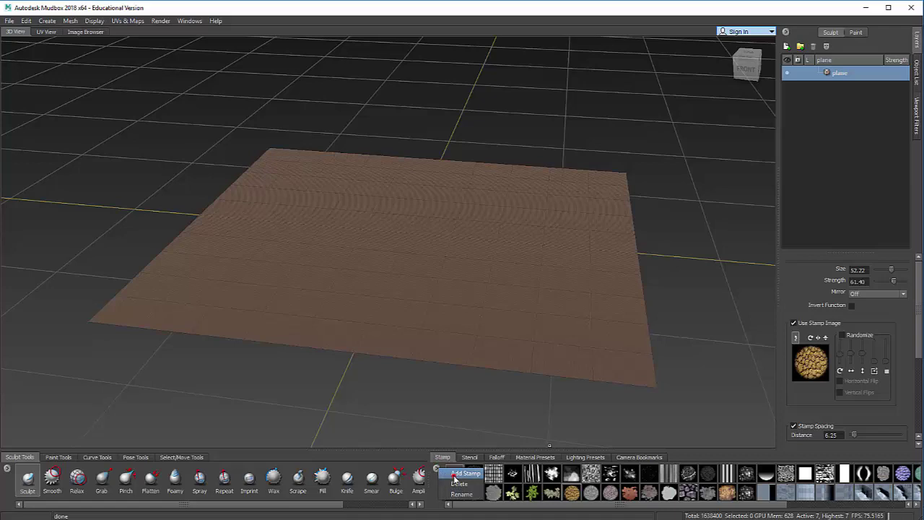
left_click(455, 476)
left_click(131, 84)
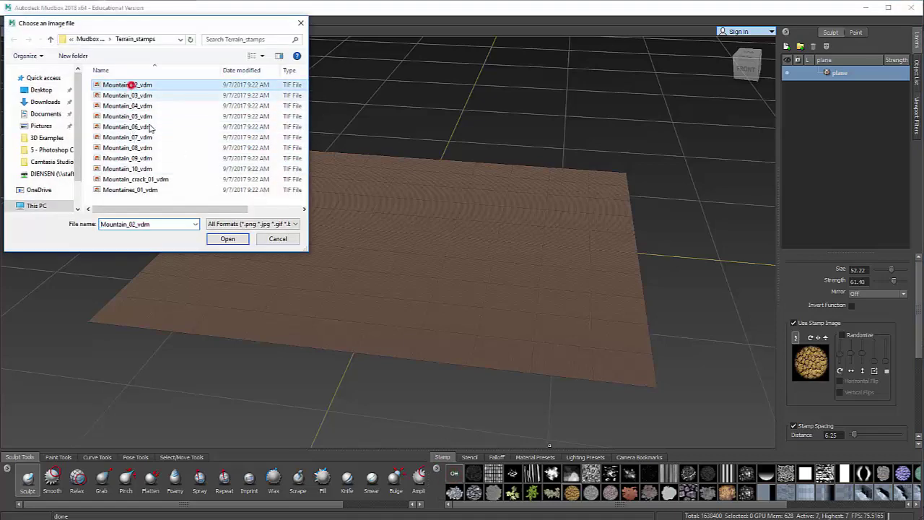
left_click(134, 190, "shift")
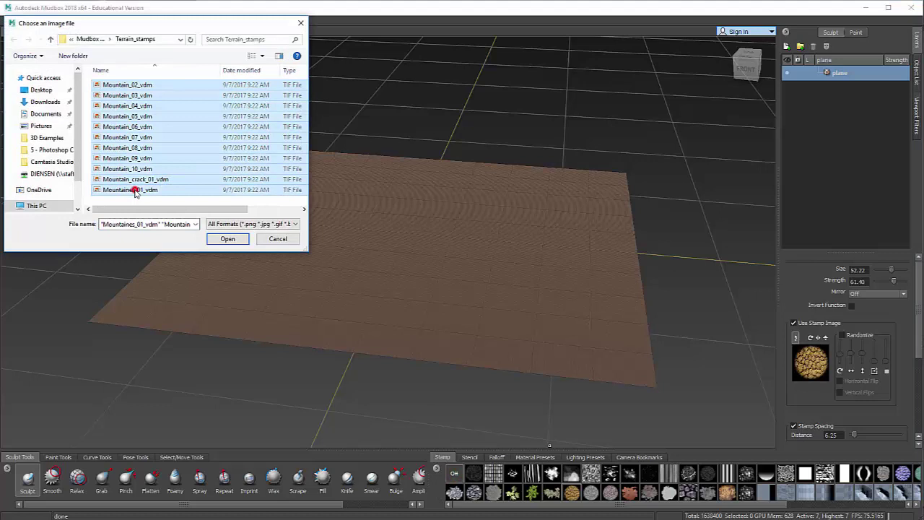
left_click(281, 240)
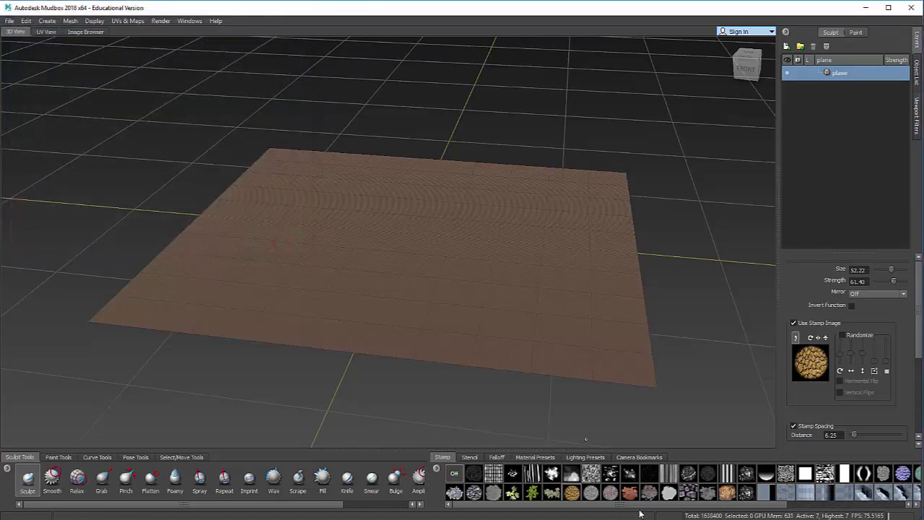
Step: Bring the terrain stamps at the end of the stamp collection into view and activate the Imprint tool
left_click_drag(620, 507, 775, 508)
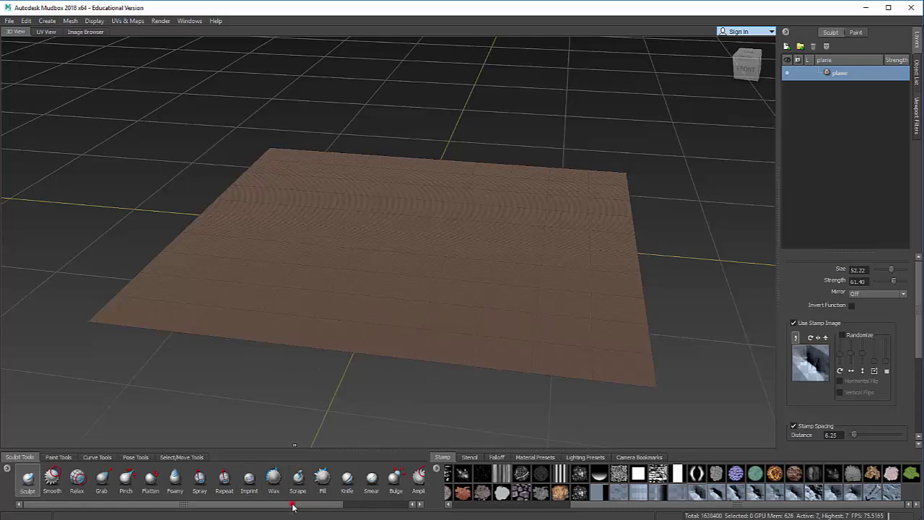
left_click(249, 480)
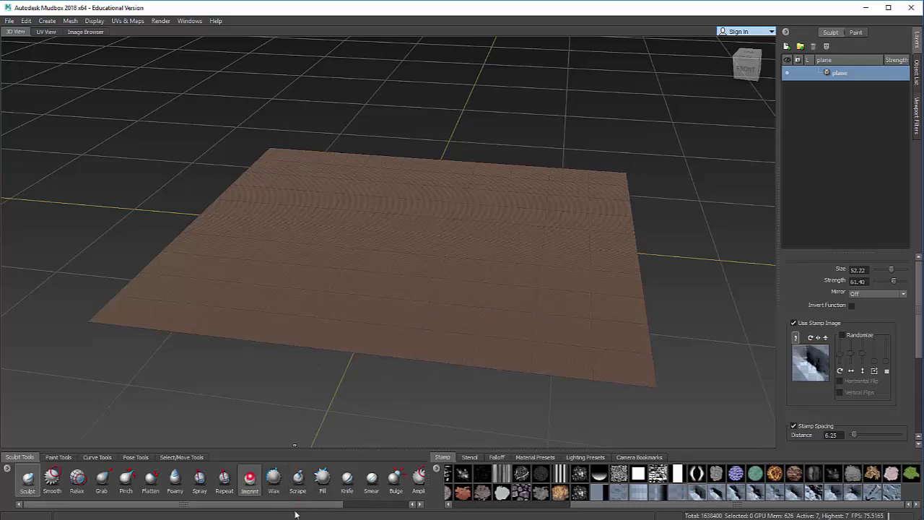
Step: Try imprinting the rocky terrain stamp across the middle of the plane at strength 100, and undo the imprint
left_click(397, 253)
left_click_drag(398, 253, 458, 205)
mouse_move(421, 277)
left_mouse_down("alt")
mouse_move(351, 261)
mouse_move(330, 269)
mouse_move(401, 235)
mouse_move(588, 261)
mouse_move(406, 262)
left_mouse_up("alt")
scroll(330, 268, "up", 5)
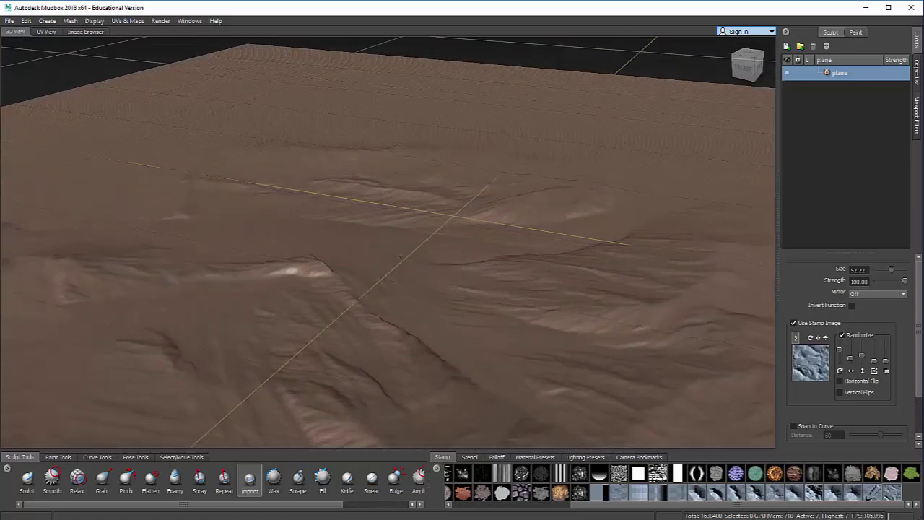
key("ctrl+z")
key("ctrl+z")
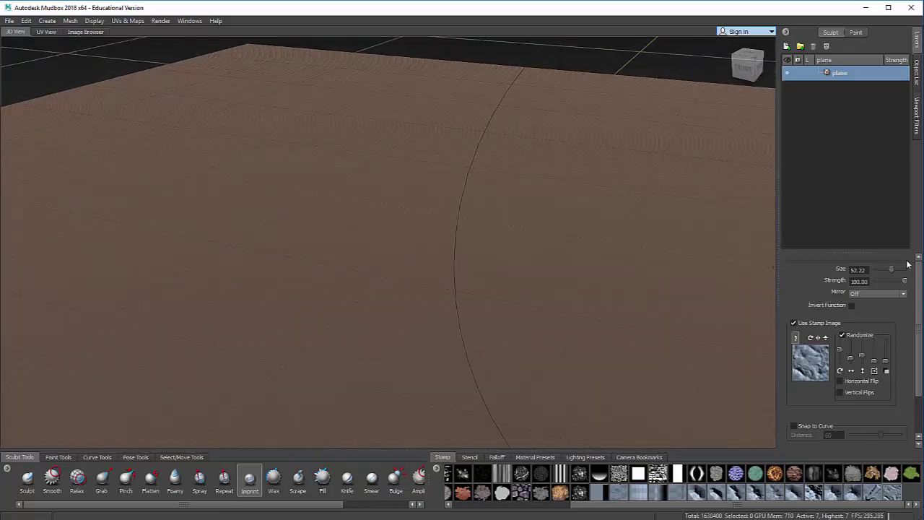
Step: Set the Imprint strength to 7 and imprint the mountain stamp faintly on the near side of the plane
left_click(879, 284)
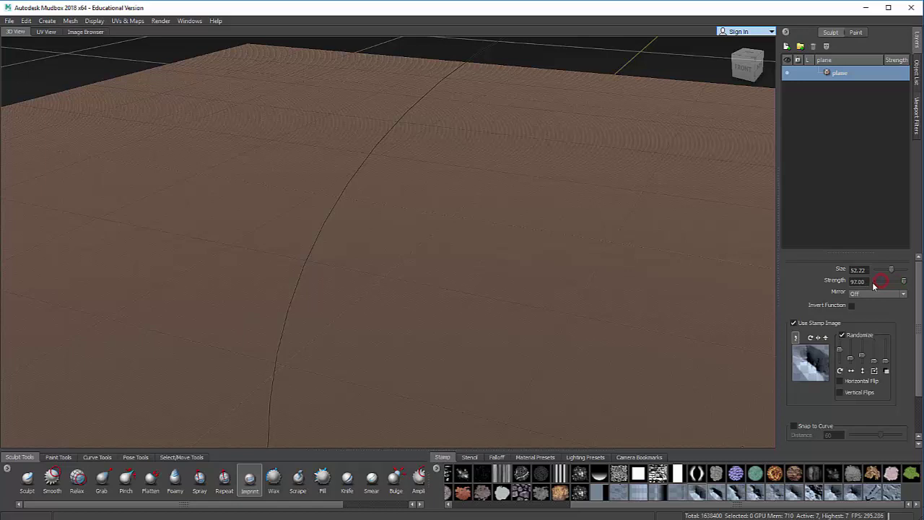
left_click_drag(902, 281, 878, 288)
scroll(322, 248, "down", 4)
left_click_drag(268, 274, 282, 275, "alt")
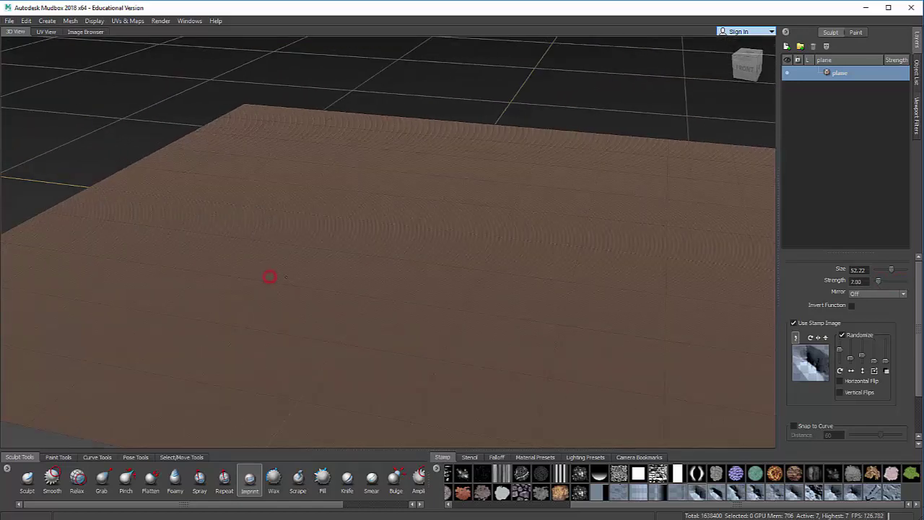
scroll(293, 273, "down", 3)
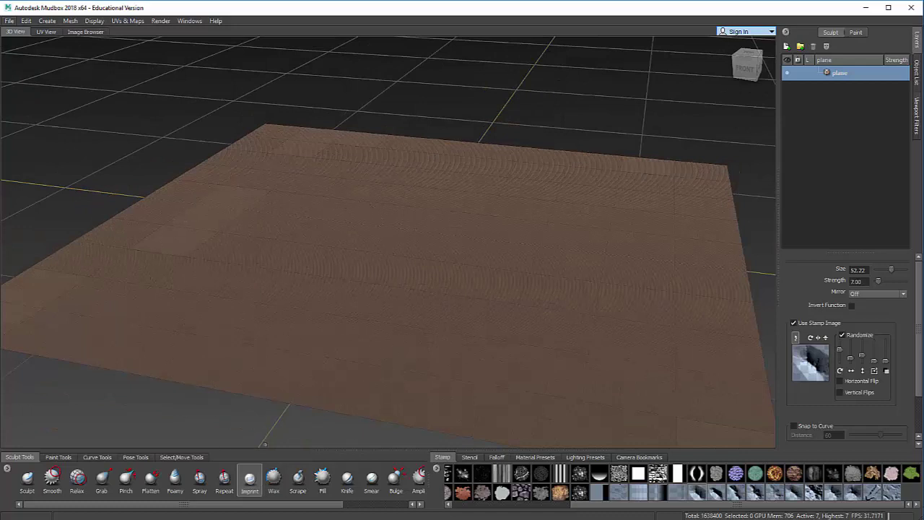
left_click_drag(264, 279, 318, 285)
left_click_drag(298, 252, 353, 339)
mouse_move(231, 309)
left_mouse_down("alt")
mouse_move(292, 325)
mouse_move(412, 293)
left_mouse_up("alt")
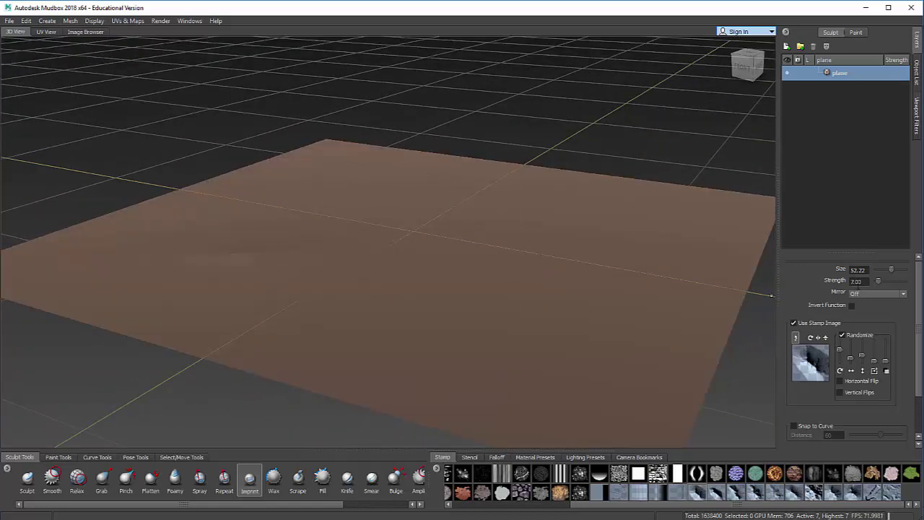
Step: Raise the Imprint strength to 100 and imprint a tall mountain near the middle of the plane
left_click_drag(877, 282, 904, 280)
left_click_drag(477, 287, 381, 348)
left_click_drag(412, 220, 414, 220)
mouse_move(501, 311)
left_mouse_down("alt")
mouse_move(440, 292)
mouse_move(390, 322)
mouse_move(407, 311)
mouse_move(458, 309)
left_mouse_up("alt")
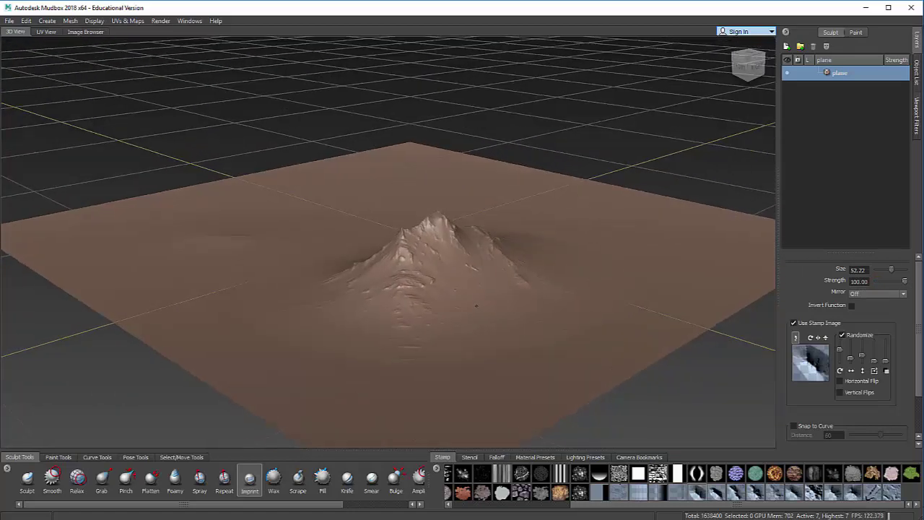
Step: Choose the flat, constant falloff and imprint a second mountain range beside the first one
left_click(495, 457)
left_click(512, 494)
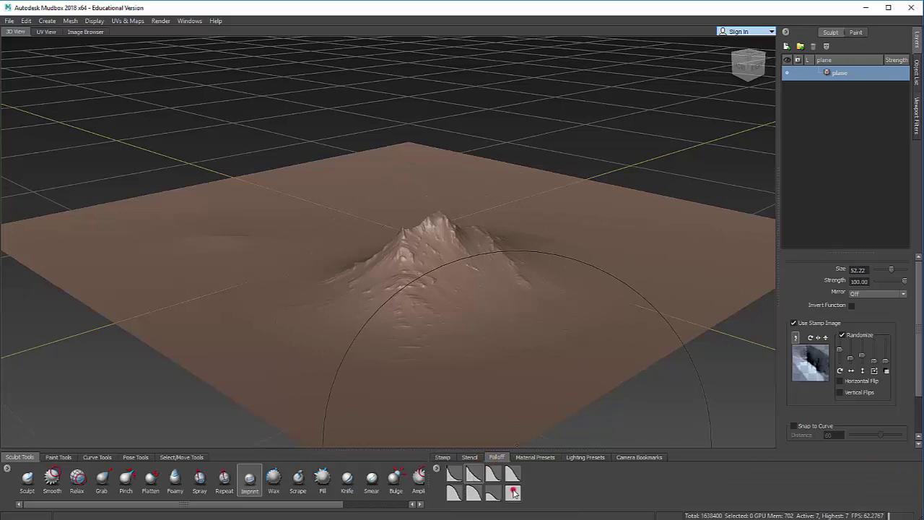
left_click_drag(535, 271, 456, 290, "alt")
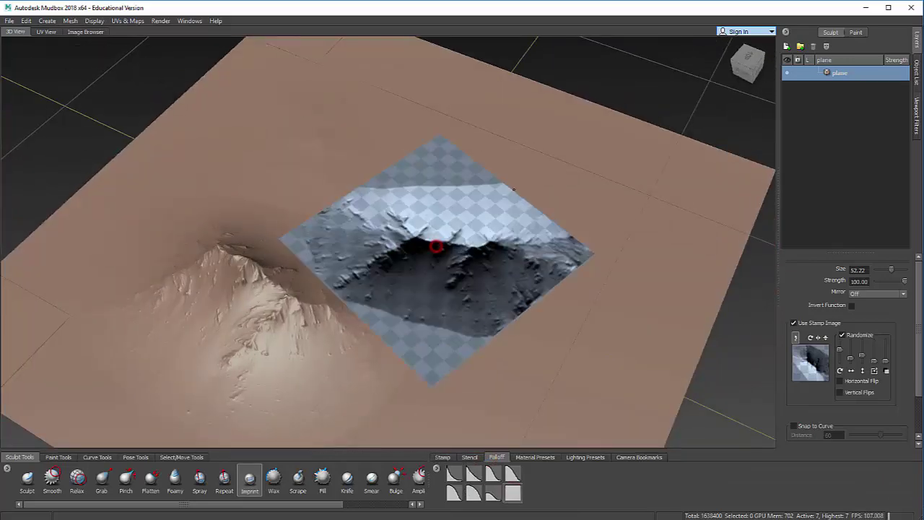
left_click_drag(513, 189, 513, 191)
left_click_drag(505, 295, 325, 266, "alt")
scroll(400, 254, "up", 3)
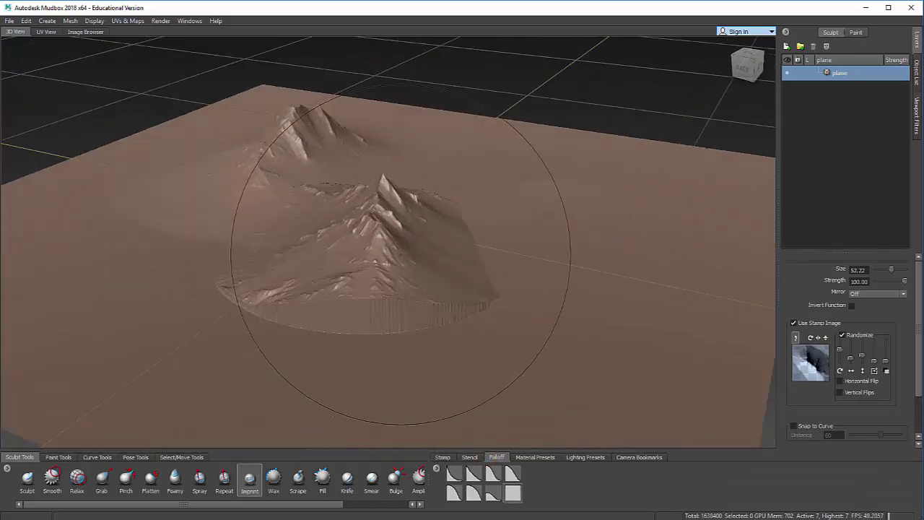
left_click_drag(401, 253, 648, 363, "alt")
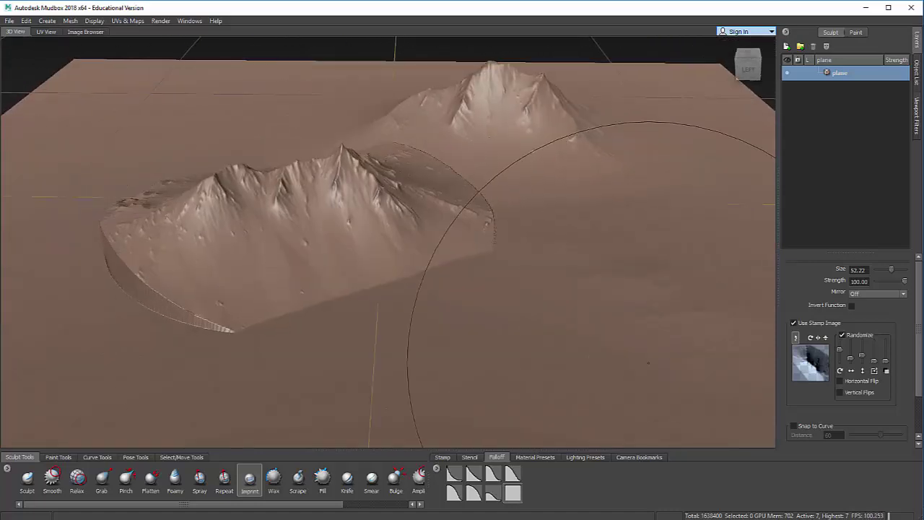
Step: Expand the Imprint tool's Falloff properties to examine the curve, and bring back the stamp collection
scroll(918, 296, "down", 2)
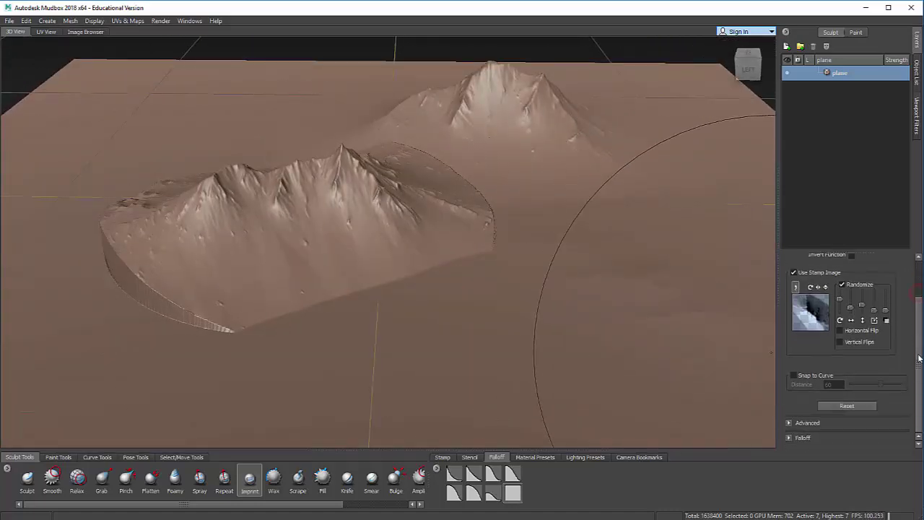
left_click(789, 438)
scroll(808, 396, "down", 4)
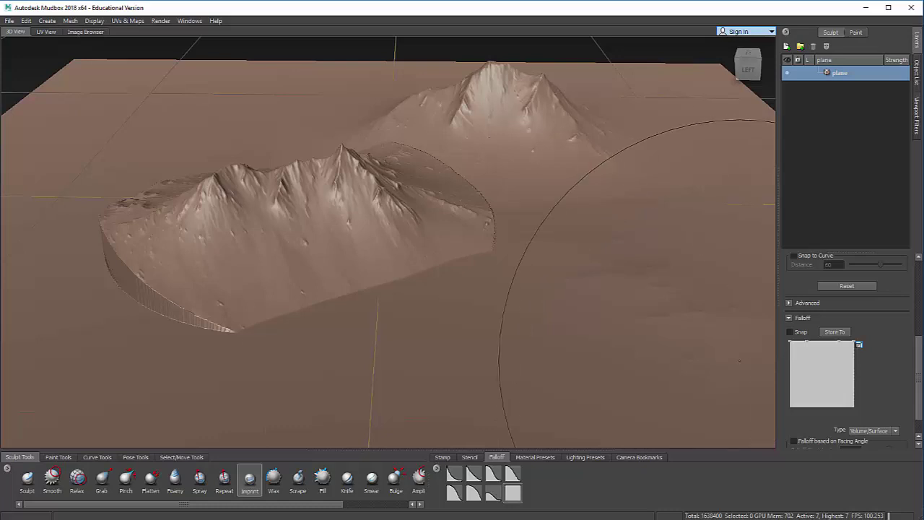
left_click(442, 458)
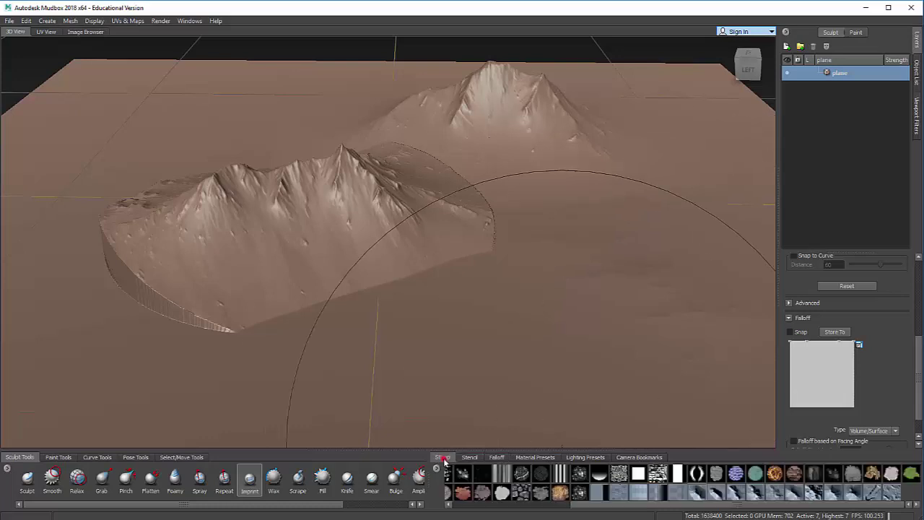
Step: Undo the flat-falloff mountain range, choose the rounded, gradually tapering falloff and imprint the mountain again on the near side of the plane
left_click(495, 458)
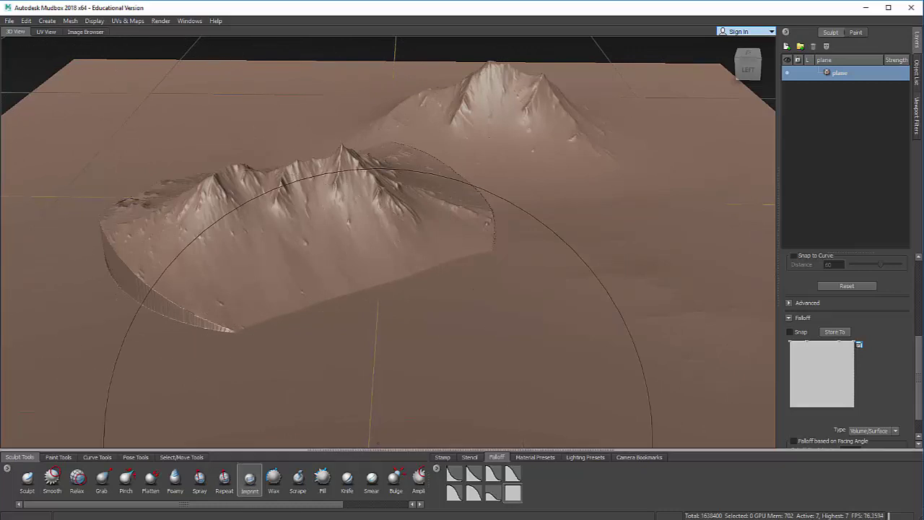
key("ctrl+z")
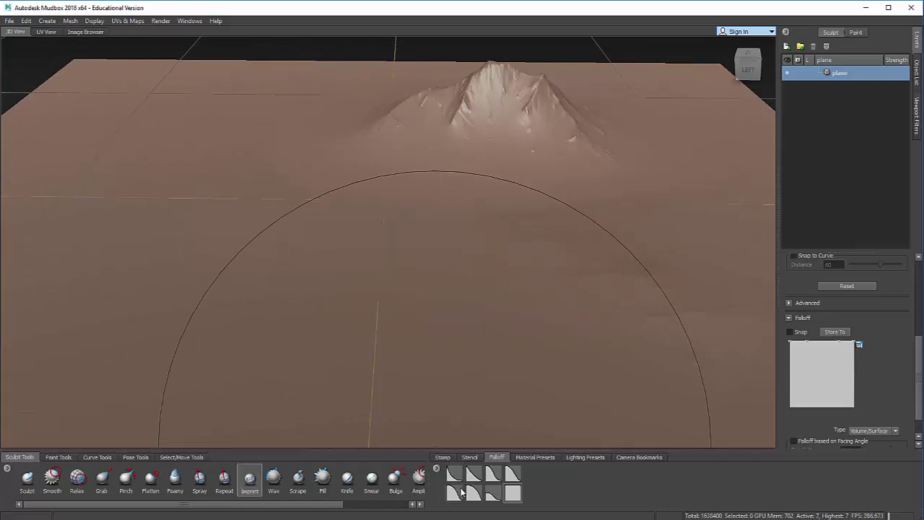
left_click(455, 492)
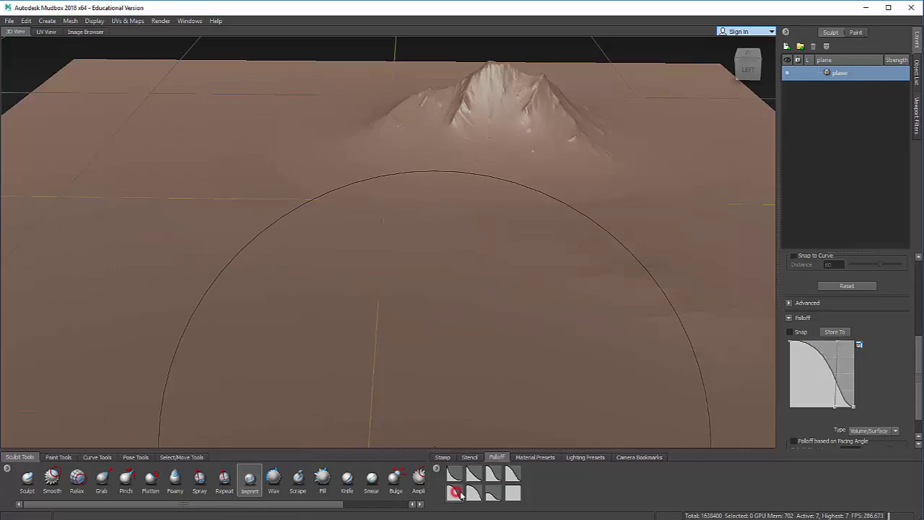
left_click_drag(360, 289, 399, 291, "alt")
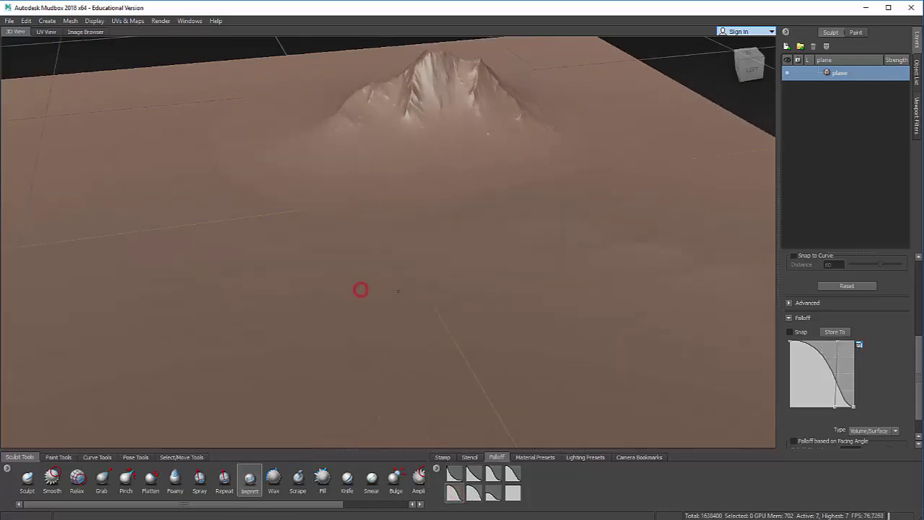
left_click_drag(272, 304, 266, 282)
left_click_drag(357, 291, 332, 292, "alt")
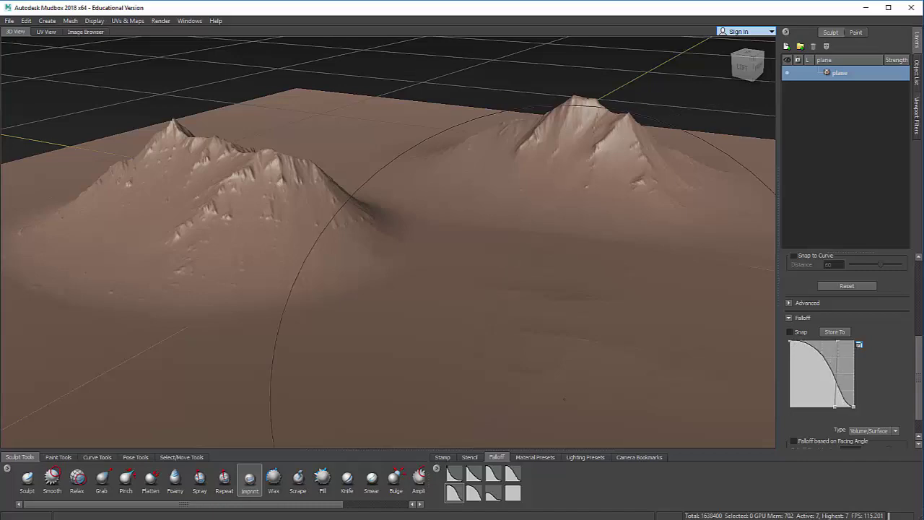
Step: Imprint three more overlapping mountains around the near mountain to build a connected range
mouse_move(316, 319)
left_mouse_down("alt")
mouse_move(298, 318)
mouse_move(300, 287)
left_mouse_up("alt")
left_click(345, 244)
left_click(470, 330)
left_click(534, 229)
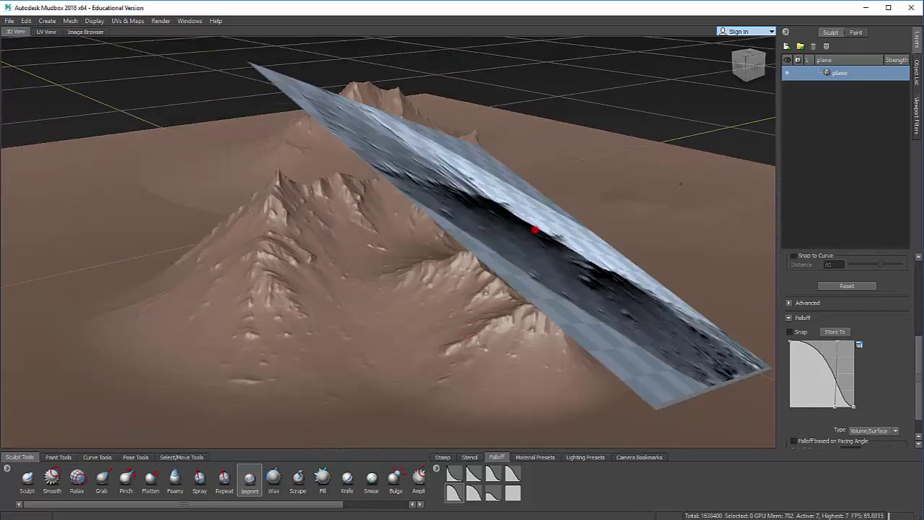
left_click_drag(642, 217, 645, 245, "alt")
right_click_drag(606, 219, 520, 281, "alt")
Step: Choose the curved ridge stamp and imprint several long ridges around the mountain range
left_click(443, 455)
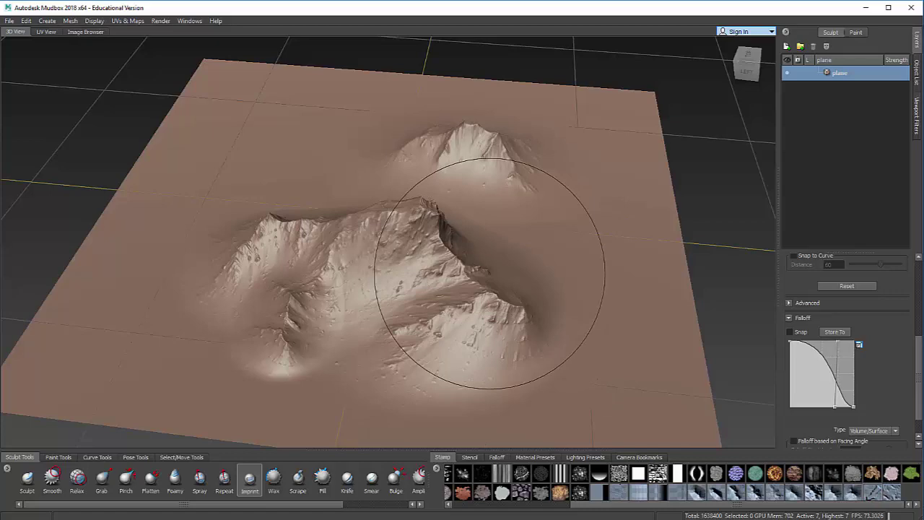
left_click_drag(498, 261, 329, 214)
mouse_move(451, 196)
left_mouse_down("alt")
mouse_move(419, 242)
mouse_move(332, 303)
mouse_move(292, 311)
left_mouse_up("alt")
mouse_move(478, 274)
left_mouse_down("alt")
mouse_move(395, 273)
mouse_move(462, 318)
mouse_move(443, 361)
mouse_move(540, 340)
left_mouse_up("alt")
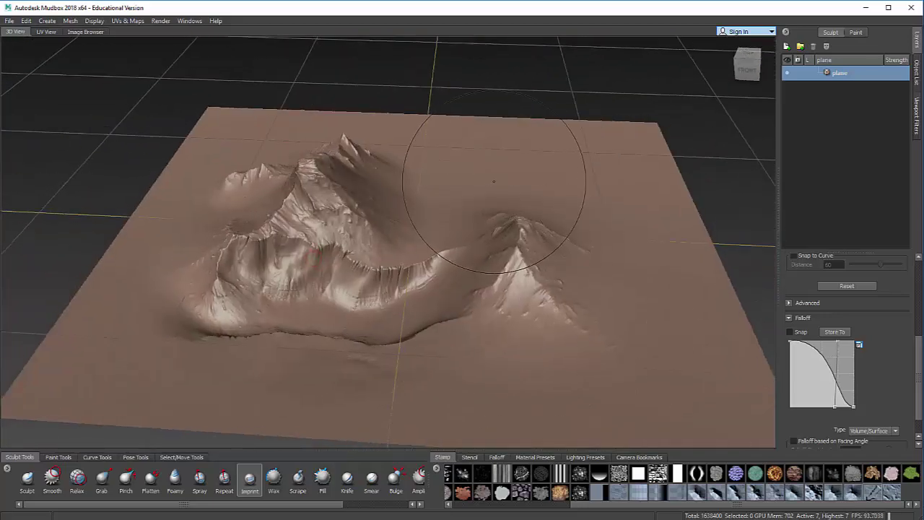
left_click_drag(503, 178, 517, 308, "alt")
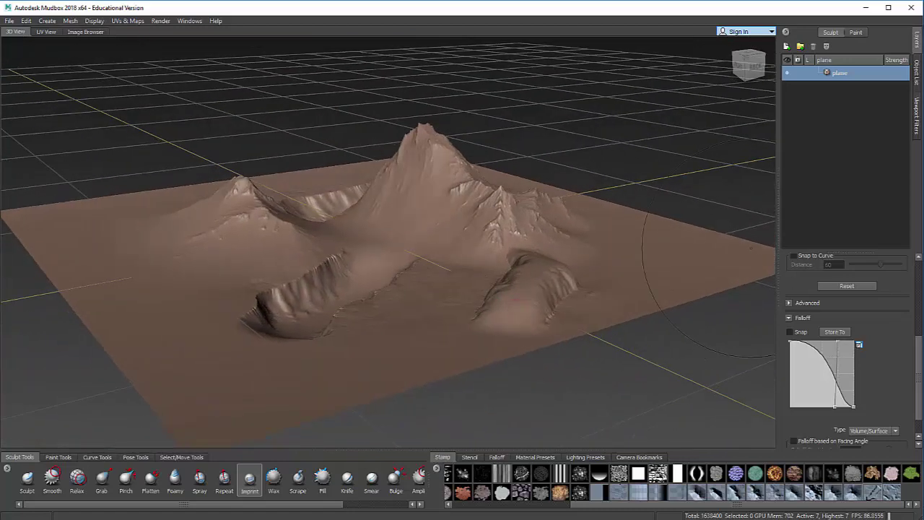
Step: Set the Imprint strength to 36.80, try a large ridge imprint near the plane's edge, and undo that imprint
scroll(892, 263, "up", 5)
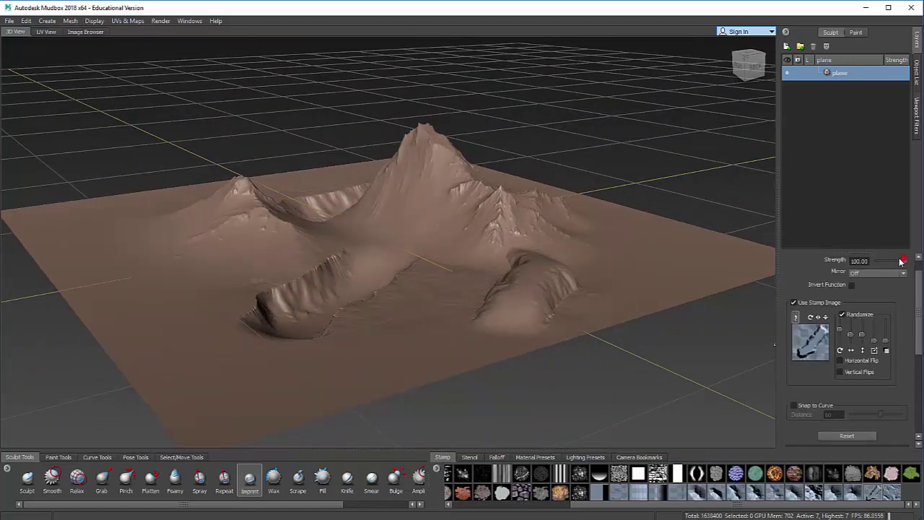
left_click(509, 290)
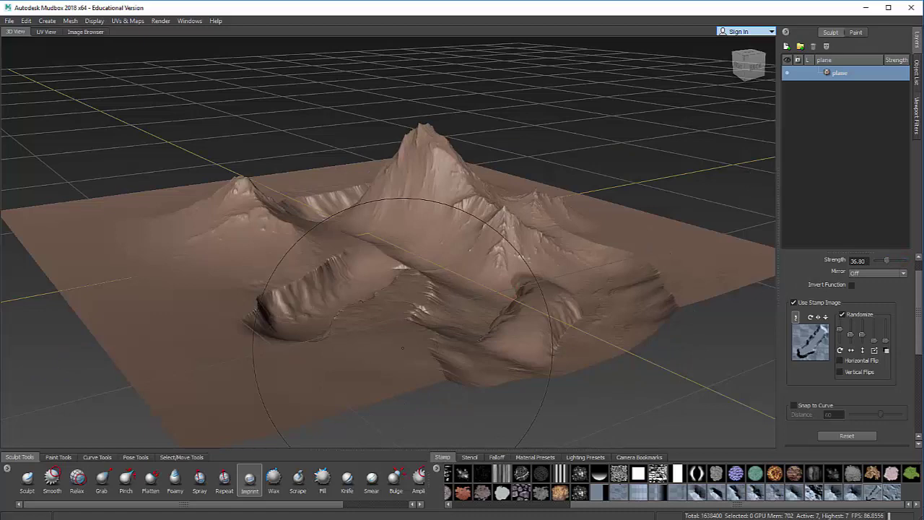
left_click_drag(318, 337, 379, 330, "alt")
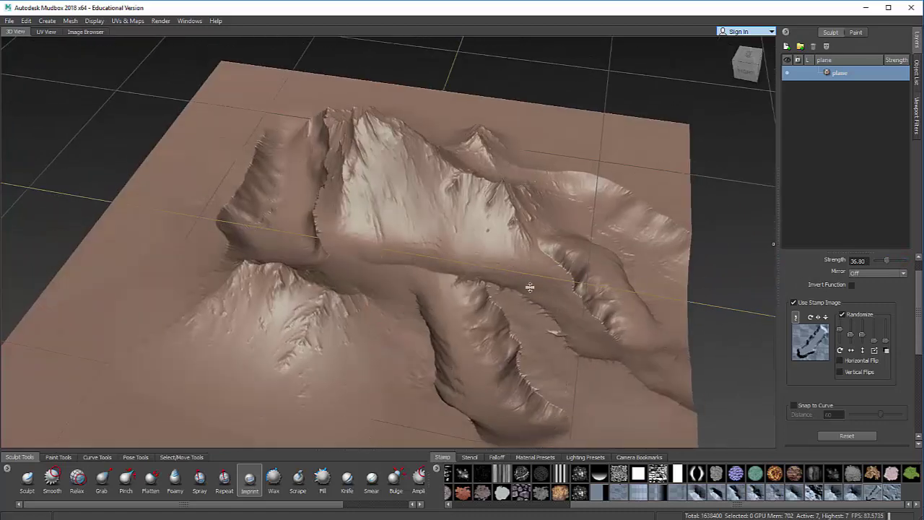
key("ctrl+z")
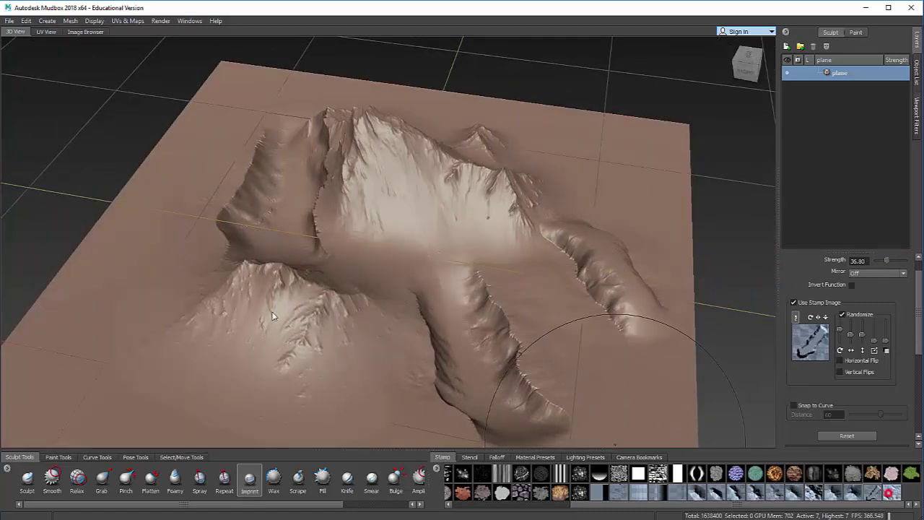
Step: Switch to a rough rocky terrain stamp and imprint its texture on the ground around the single mountain
left_click(889, 493)
left_click(202, 379)
left_click_drag(346, 337, 519, 347, "alt")
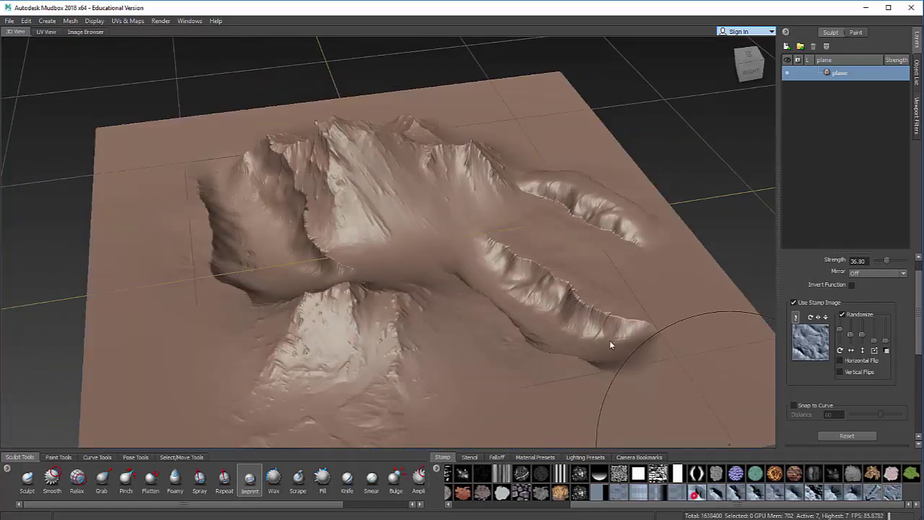
mouse_move(309, 231)
left_mouse_down("alt")
mouse_move(393, 249)
mouse_move(523, 230)
left_mouse_up("alt")
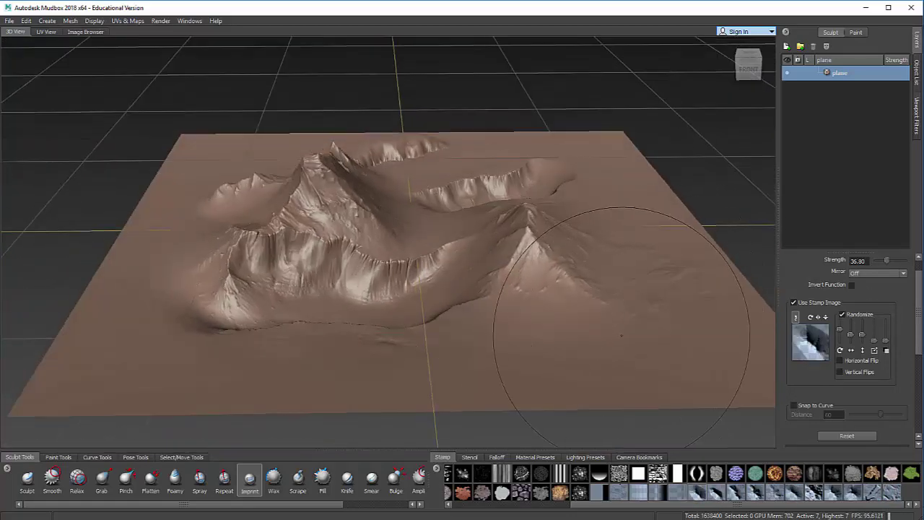
Step: Set the Imprint strength to 100, choose the steep concave falloff and imprint narrow peaks beside the existing mountain
scroll(875, 270, "up", 1)
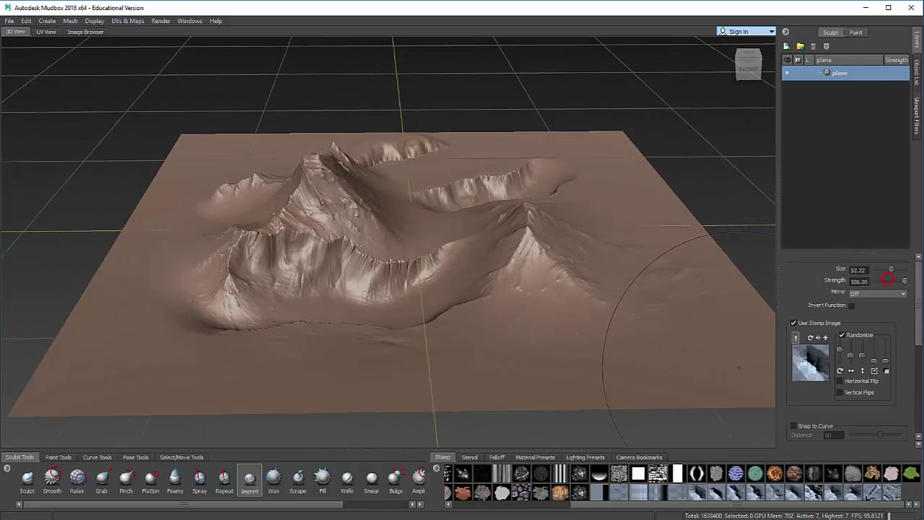
scroll(887, 279, "down", 8)
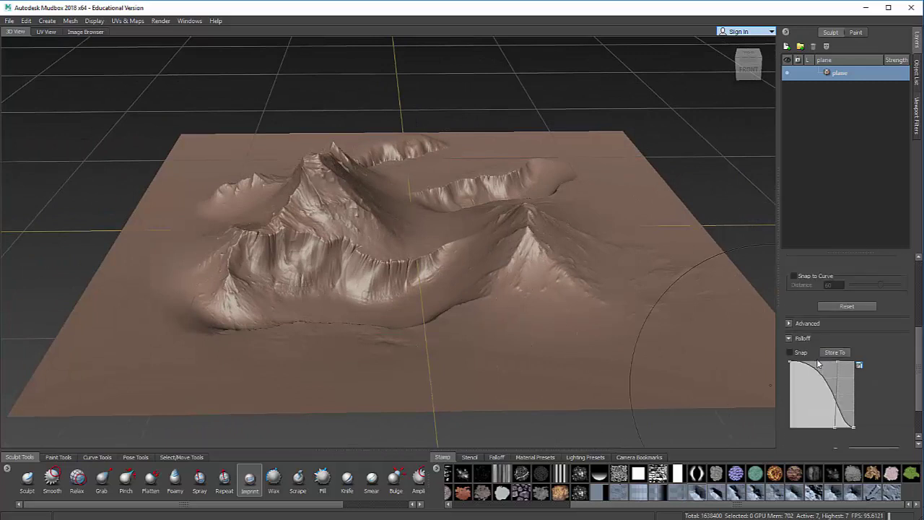
left_click(497, 457)
left_click(453, 478)
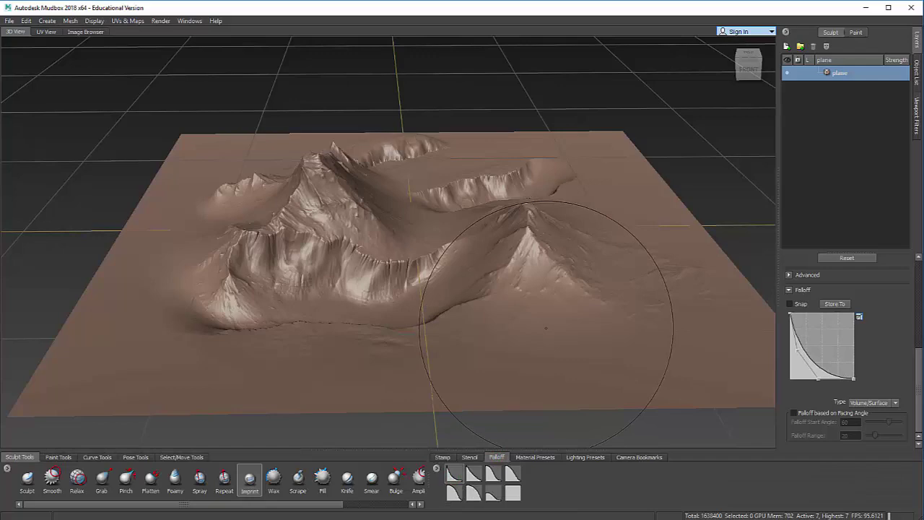
mouse_move(520, 320)
left_mouse_down()
mouse_move(585, 326)
mouse_move(416, 359)
mouse_move(454, 361)
left_mouse_up()
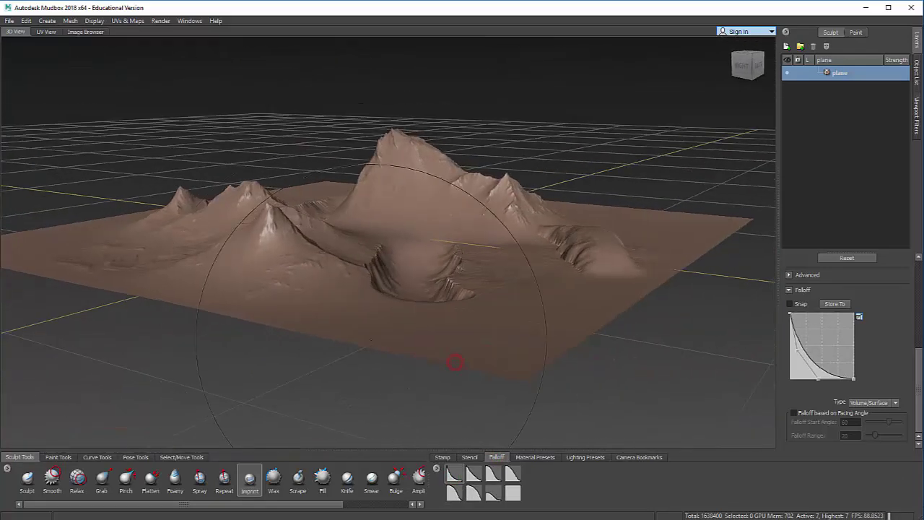
Step: Lower the starting point of the falloff curve and imprint low hills between the ridges and near the plane's edge
right_click_drag(392, 354, 383, 315, "alt")
middle_click_drag(189, 277, 409, 280, "alt")
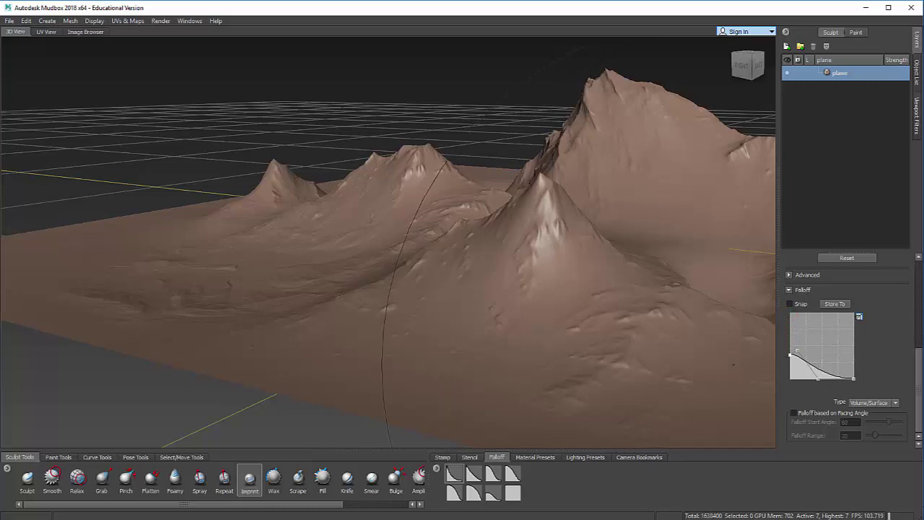
mouse_move(663, 330)
left_mouse_down("alt")
mouse_move(461, 303)
mouse_move(530, 266)
left_mouse_up("alt")
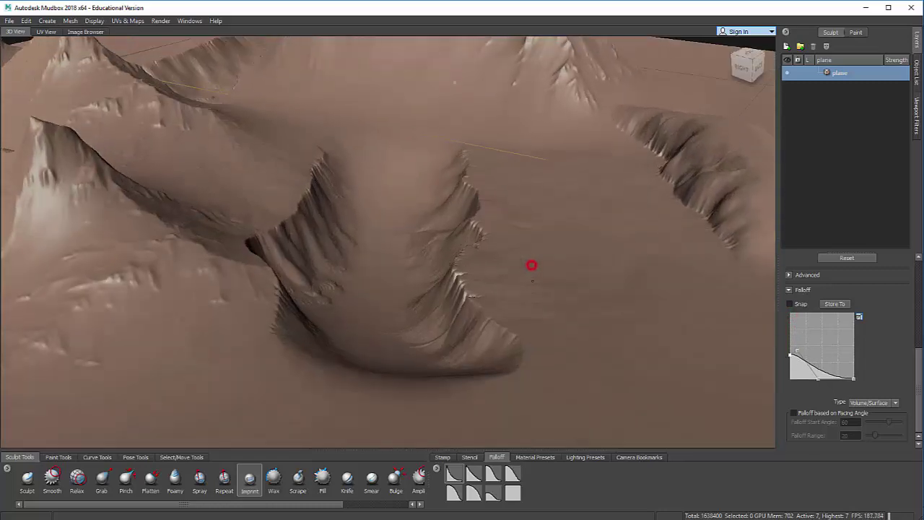
middle_click_drag(530, 265, 422, 195, "alt")
left_click(420, 195)
scroll(420, 194, "down", 3)
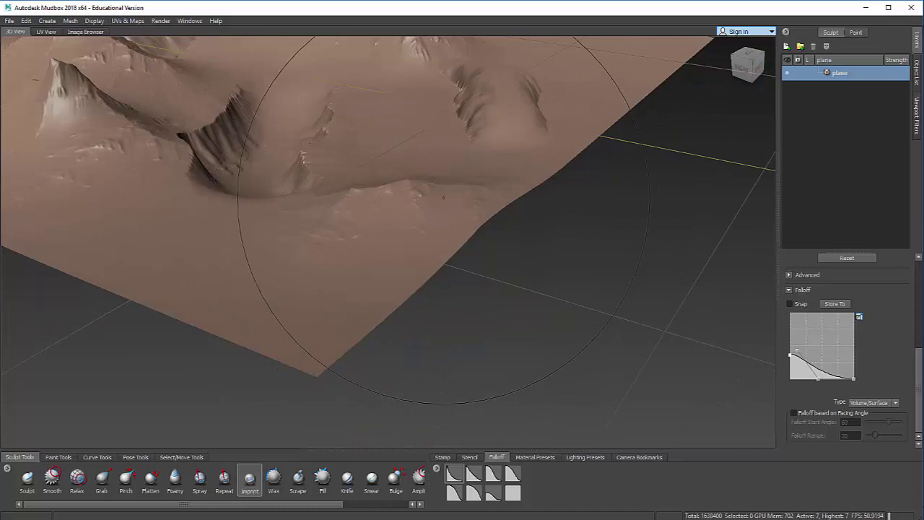
mouse_move(404, 180)
left_mouse_down("alt")
mouse_move(427, 225)
mouse_move(541, 286)
left_mouse_up("alt")
left_click(494, 210)
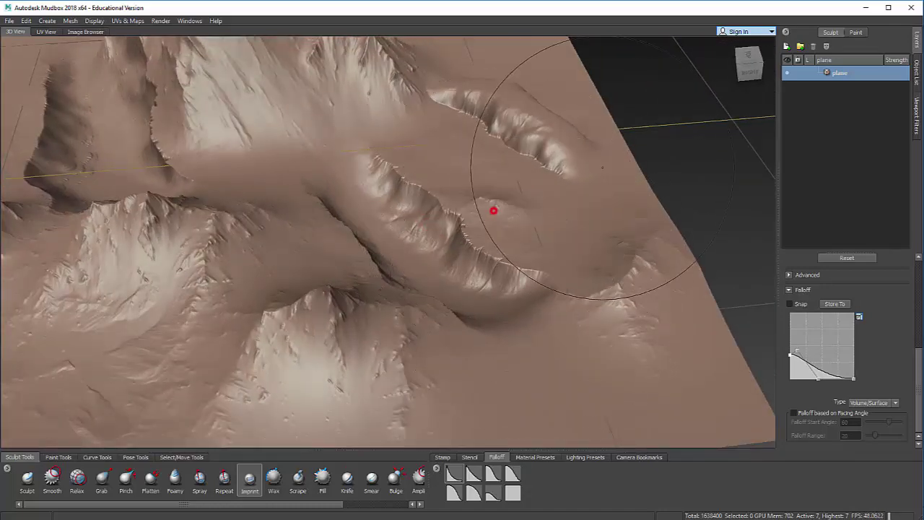
Step: Try out the different falloff presets and settle on the rounded, gradually tapering one
left_click(474, 475)
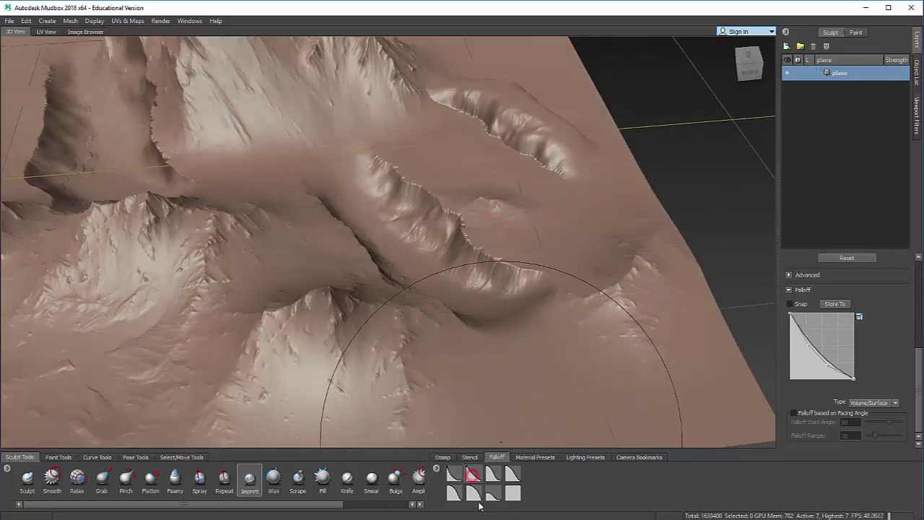
left_click(474, 494)
left_click(492, 474)
left_click(512, 472)
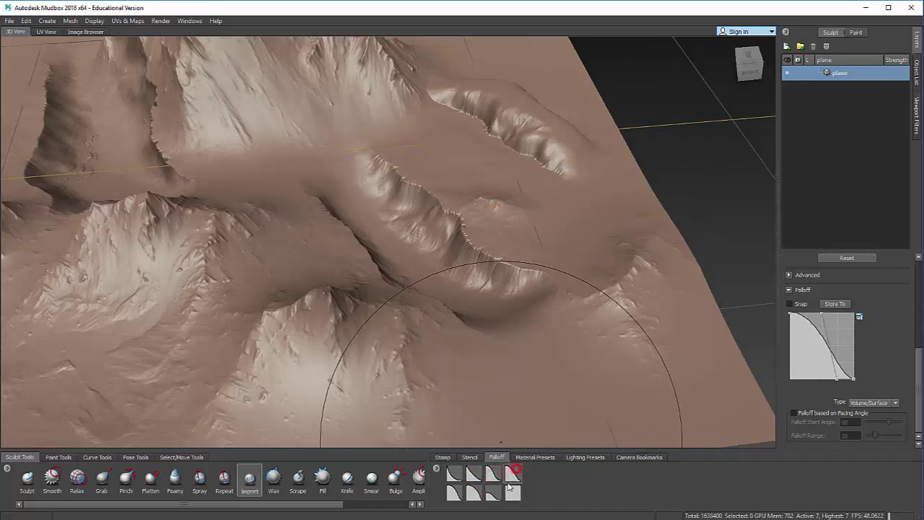
left_click(492, 494)
left_click(449, 495)
Step: Choose another rugged mountain stamp and imprint a large rocky massif along the undeveloped side of the plane
scroll(349, 205, "down", 6)
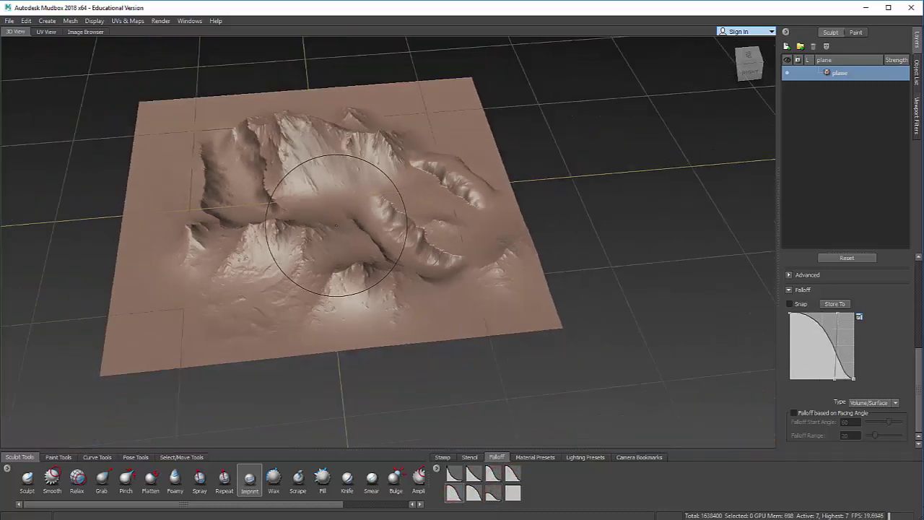
left_click_drag(313, 251, 480, 281, "alt")
left_click(440, 457)
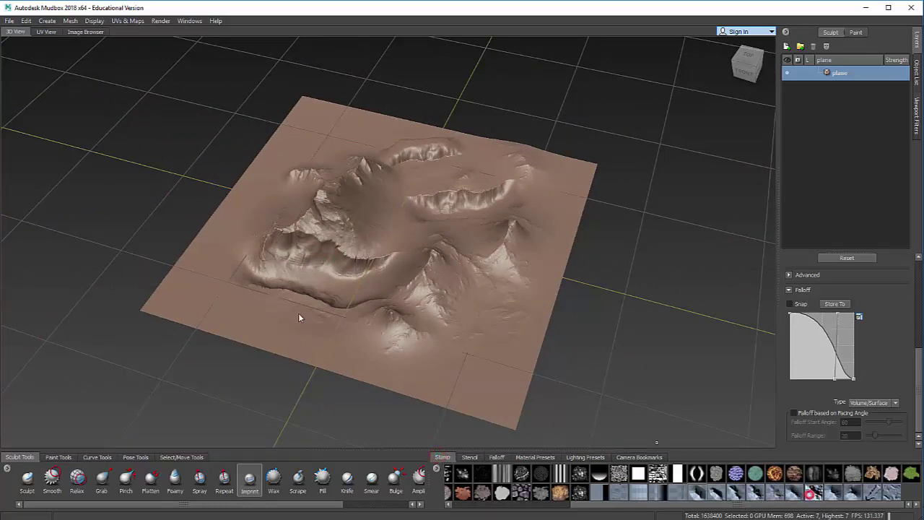
left_click_drag(287, 310, 462, 278)
scroll(433, 265, "up", 5)
left_click_drag(497, 318, 571, 298)
Step: Choose a different rocky stamp and imprint rugged hills on the flat ground beside the mountains and ridges
left_click_drag(421, 245, 468, 264, "alt")
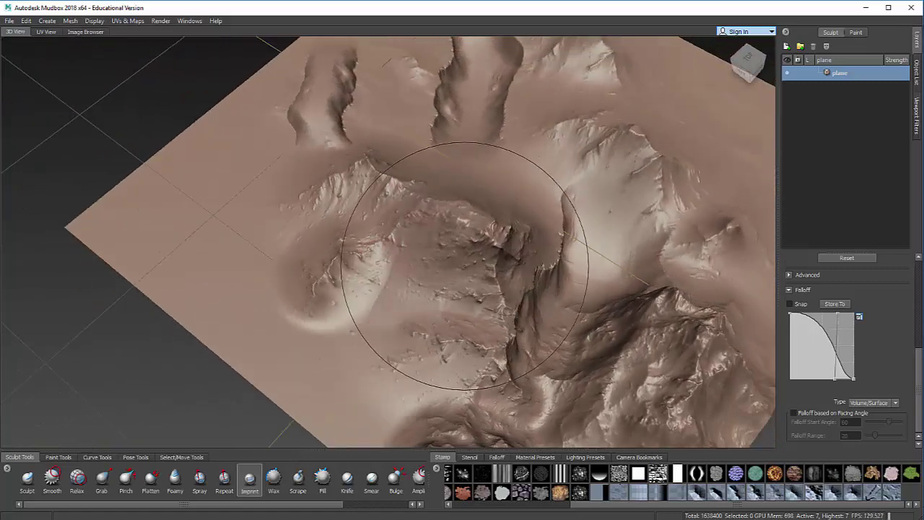
middle_click_drag(473, 325, 412, 272, "alt")
mouse_move(413, 272)
left_mouse_down("alt")
mouse_move(495, 237)
mouse_move(429, 192)
mouse_move(468, 180)
mouse_move(489, 210)
left_mouse_up("alt")
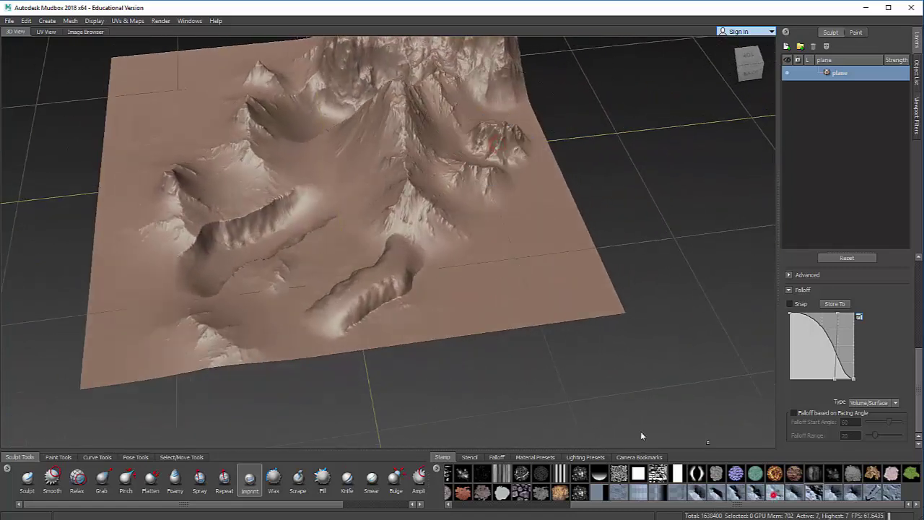
mouse_move(505, 268)
left_mouse_down()
mouse_move(498, 274)
mouse_move(505, 263)
left_mouse_up()
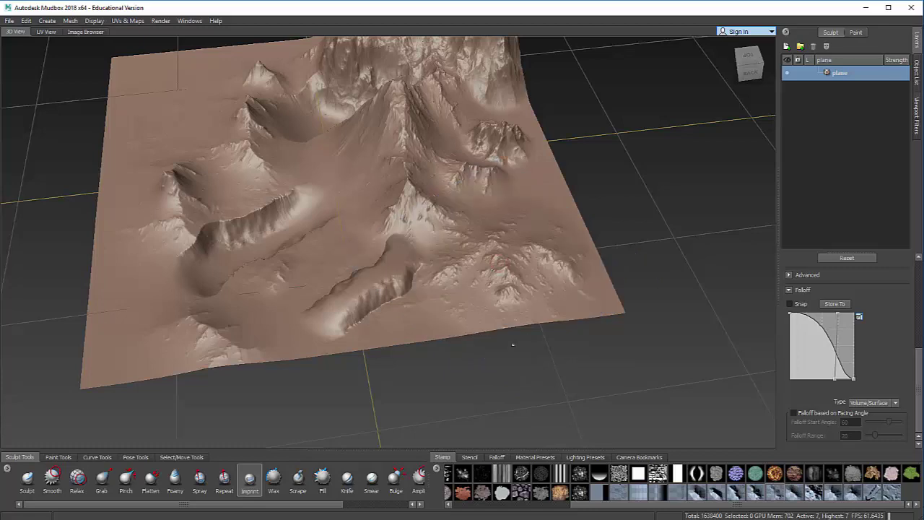
left_click_drag(518, 196, 519, 202)
Step: Choose the S-shaped falloff and set the Imprint strength to 56.10
middle_click_drag(346, 231, 554, 318, "alt")
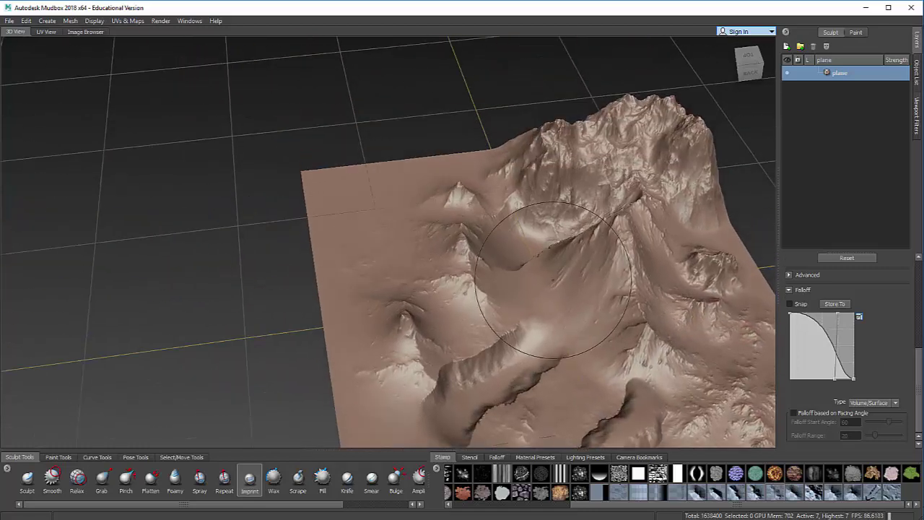
scroll(872, 362, "up", 2)
left_click(495, 456)
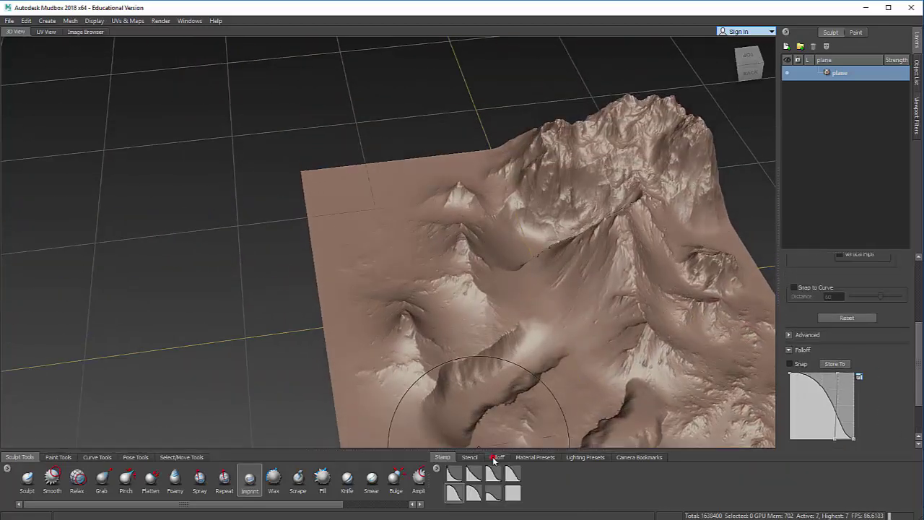
left_click(498, 476)
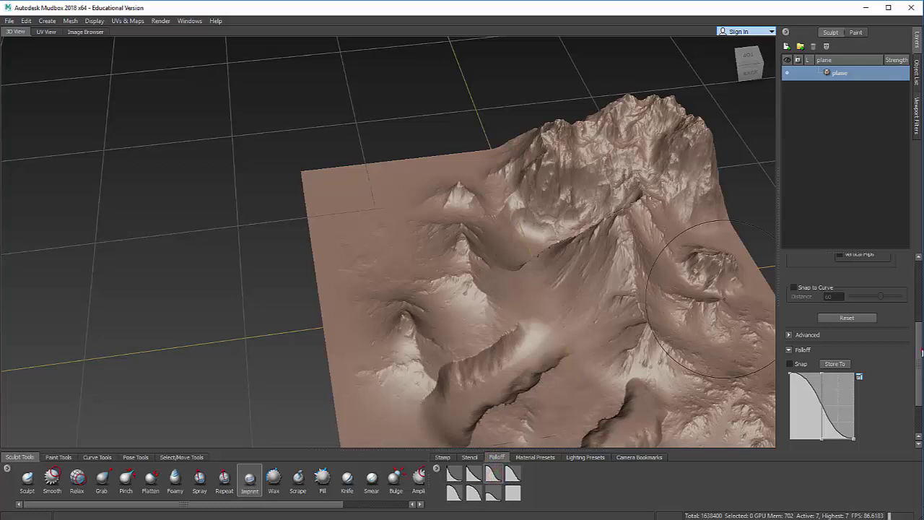
left_click_drag(921, 352, 892, 281)
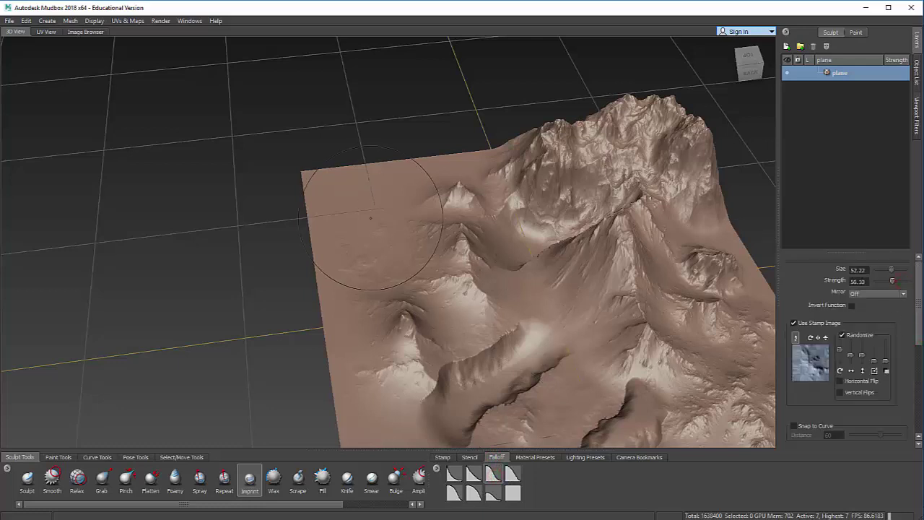
Step: Imprint softer rugged hills across the flat corner of the plane beside the small peaks
left_click_drag(386, 246, 505, 277)
left_click_drag(394, 223, 489, 224)
mouse_move(451, 167)
left_mouse_down()
mouse_move(465, 168)
mouse_move(456, 171)
left_mouse_up()
left_click_drag(405, 186, 416, 176)
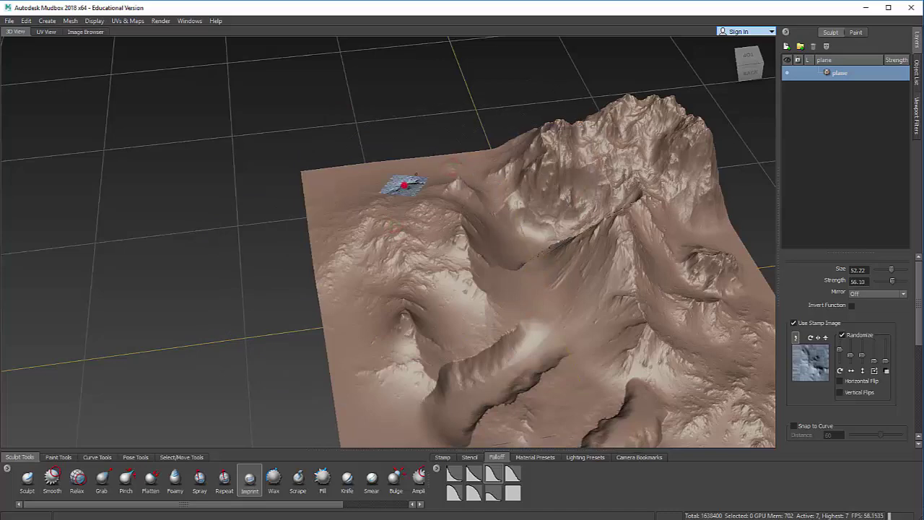
Step: Imprint soft rugged hills across the remaining flat ground along the plane's edge near the small peaks
middle_click_drag(473, 354, 512, 185, "alt")
left_click_drag(344, 271, 635, 139)
middle_click_drag(455, 146, 465, 368, "alt")
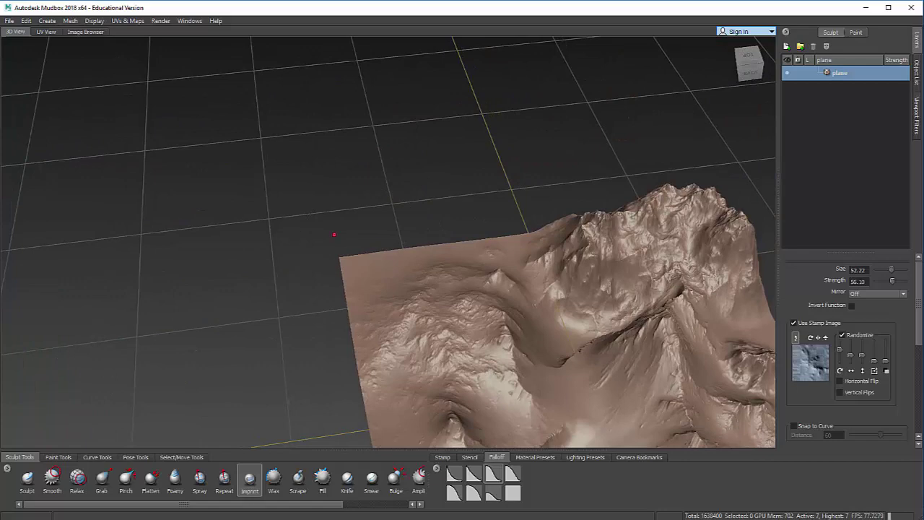
mouse_move(334, 234)
left_mouse_down()
mouse_move(494, 356)
mouse_move(335, 235)
left_mouse_up()
left_click_drag(334, 234, 412, 245, "alt")
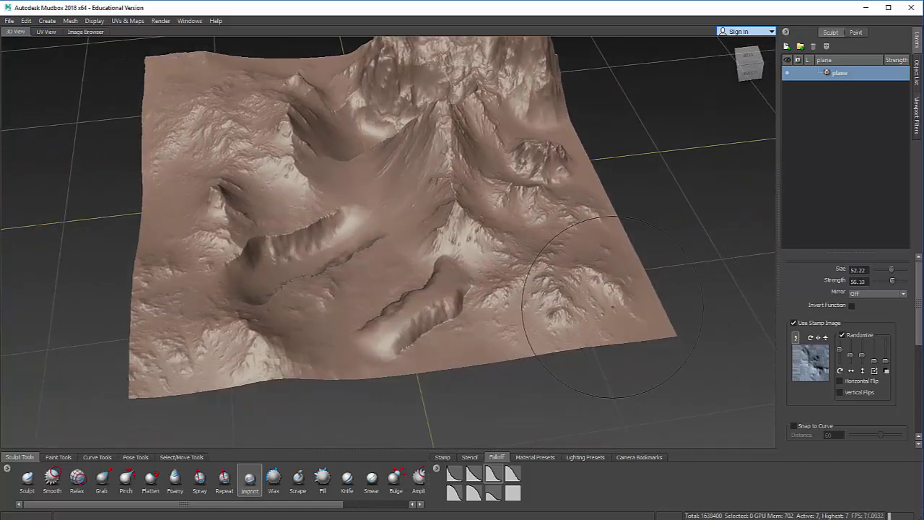
Step: Imprint rugged bumps at the flat outer corner of the plane beyond the low hills
left_click_drag(635, 304, 404, 339, "alt")
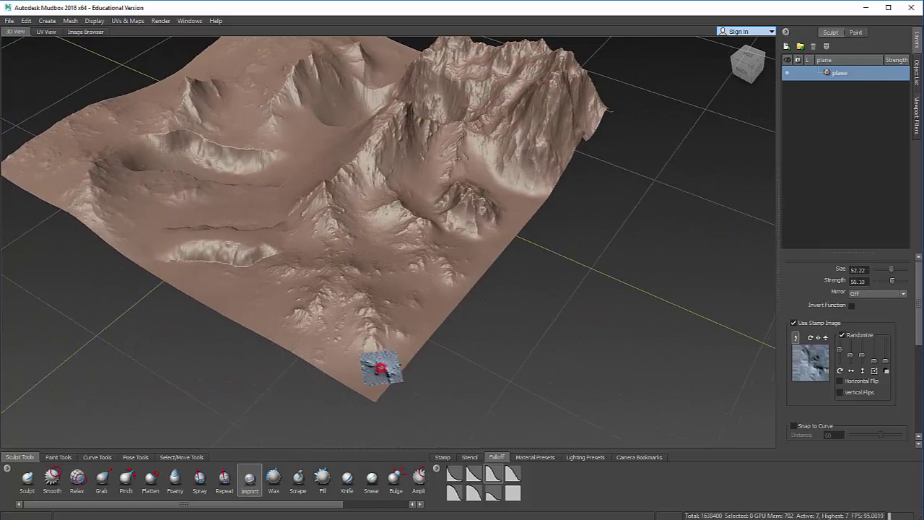
left_click_drag(380, 368, 381, 367)
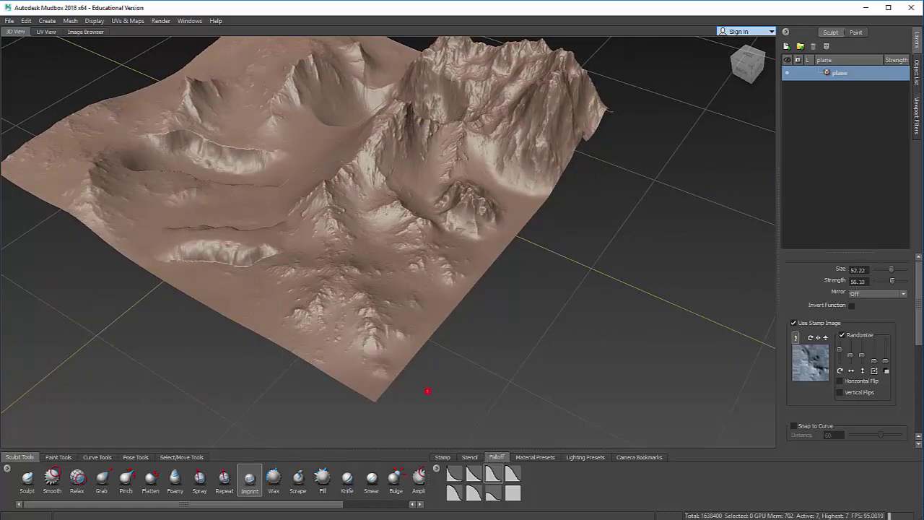
left_click_drag(382, 379, 378, 326)
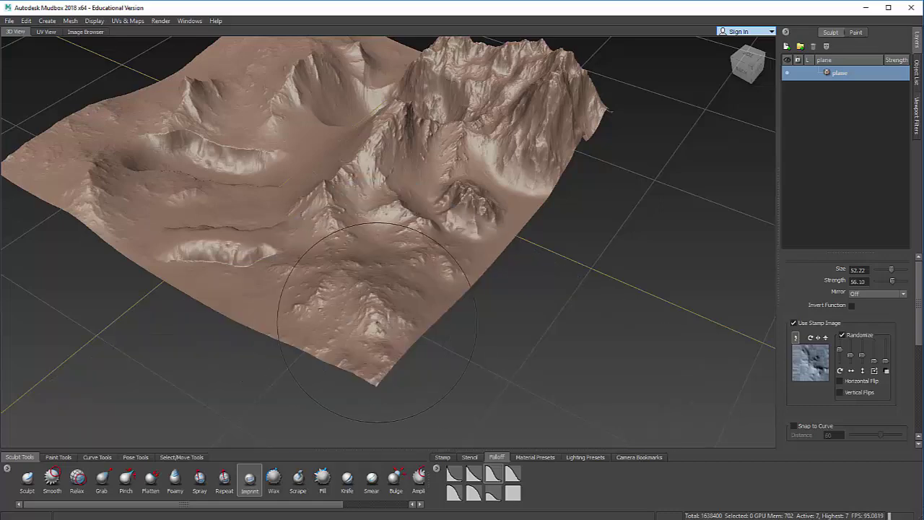
middle_click_drag(420, 376, 480, 338, "alt")
left_click_drag(481, 338, 549, 329, "alt")
left_click_drag(373, 368, 374, 355)
Step: Choose the Paint Brush and create a diffuse paint layer for the terrain with size 4096 and TIFF [8 bit, RGBA] format
left_click_drag(575, 209, 417, 267, "alt")
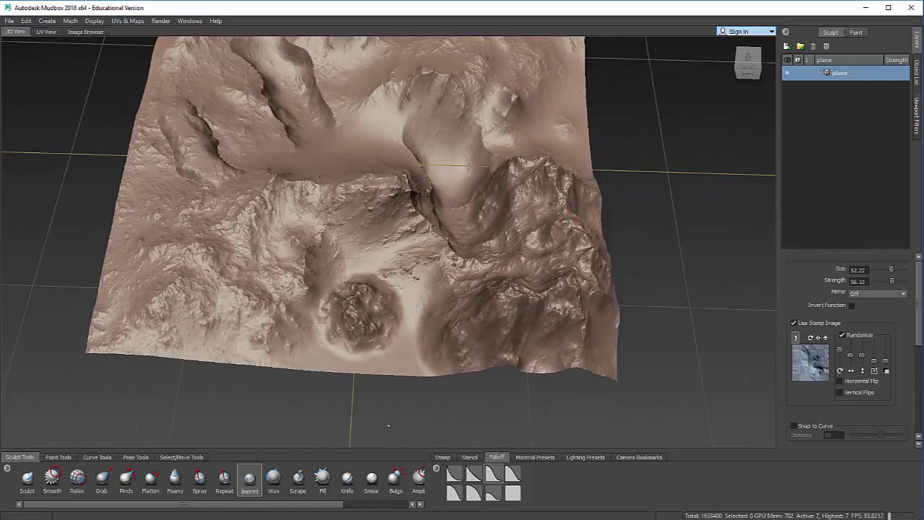
mouse_move(395, 431)
left_mouse_down()
mouse_move(415, 121)
mouse_move(396, 433)
left_mouse_up()
left_click_drag(422, 216, 208, 262, "alt")
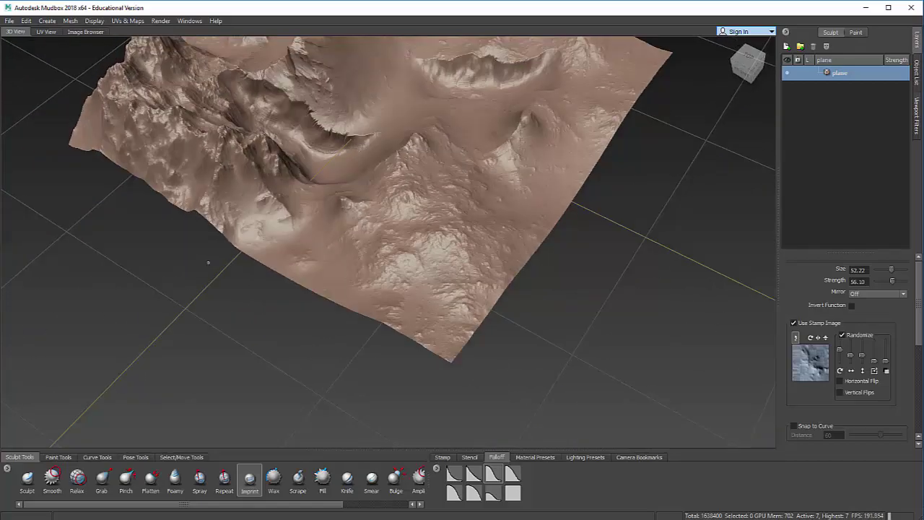
mouse_move(271, 305)
left_mouse_down("alt")
mouse_move(552, 279)
mouse_move(392, 324)
mouse_move(441, 254)
mouse_move(421, 298)
mouse_move(407, 294)
mouse_move(421, 292)
left_mouse_up("alt")
middle_click_drag(421, 291, 397, 306, "alt")
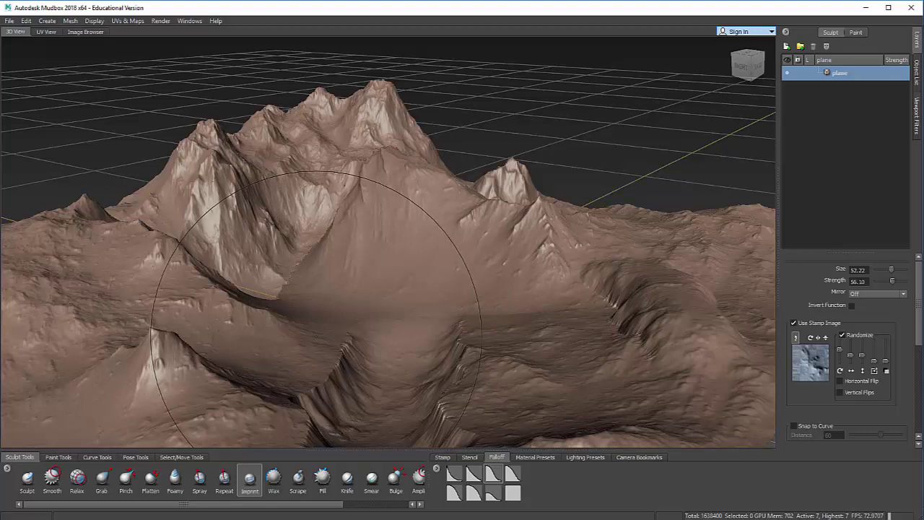
left_click(58, 456)
left_click(33, 478)
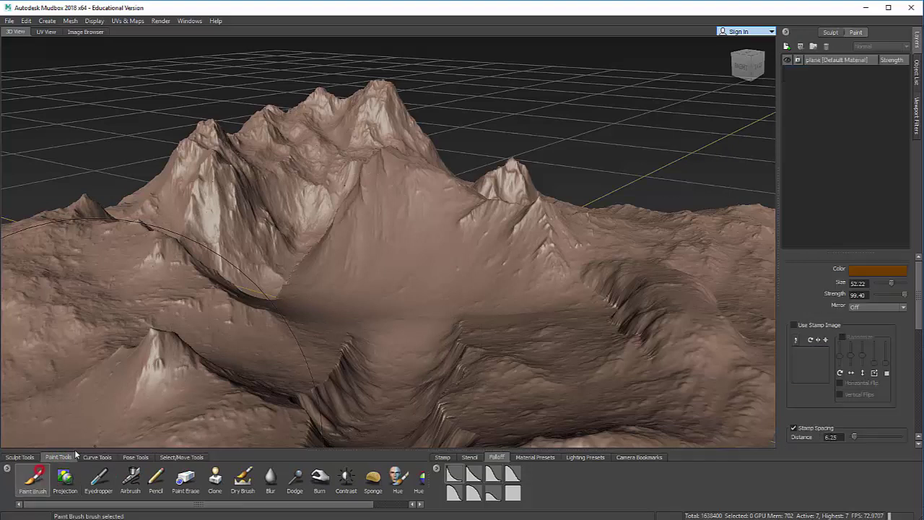
left_click(325, 293)
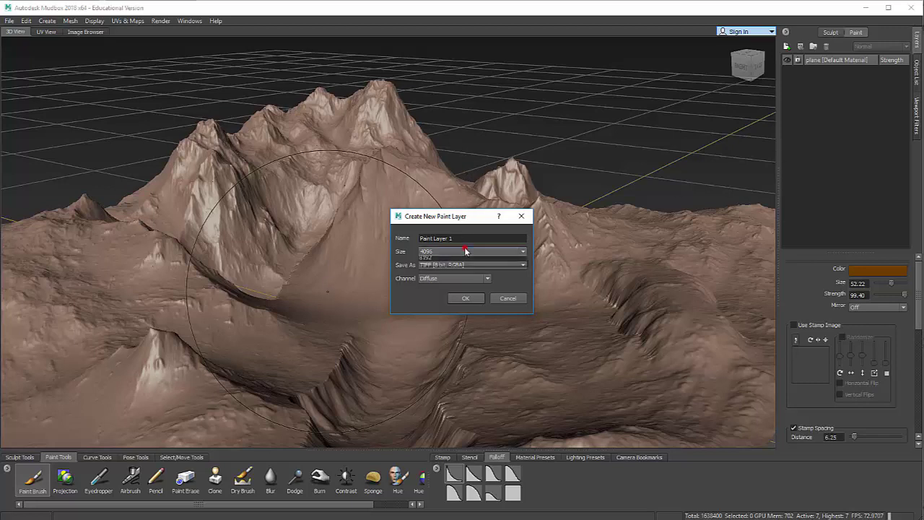
left_click(465, 249)
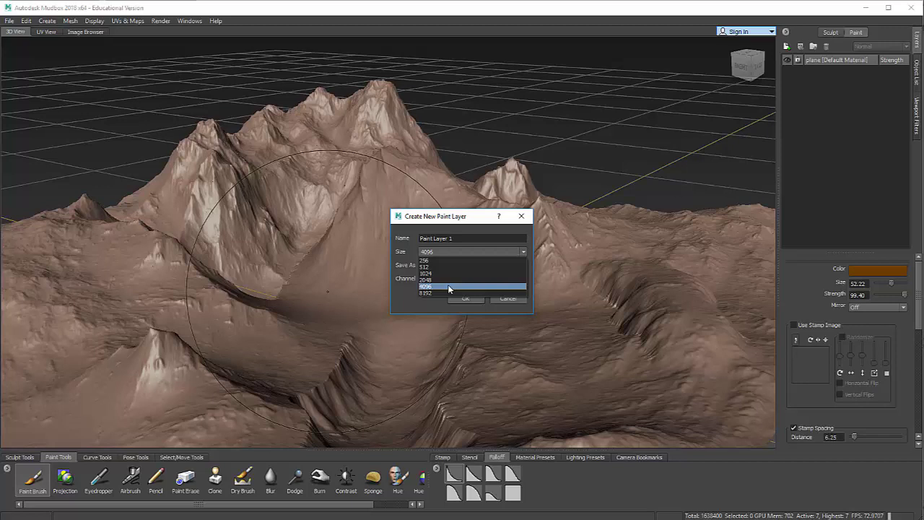
left_click(448, 286)
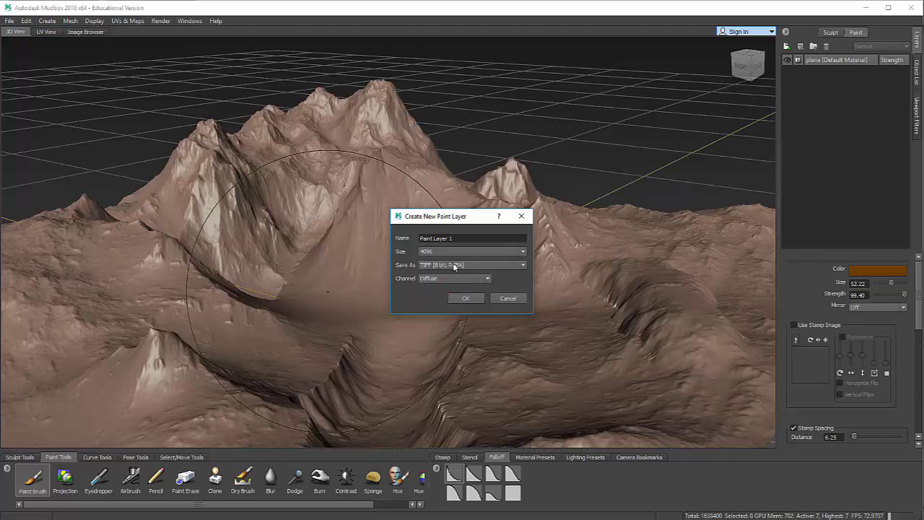
left_click(476, 296)
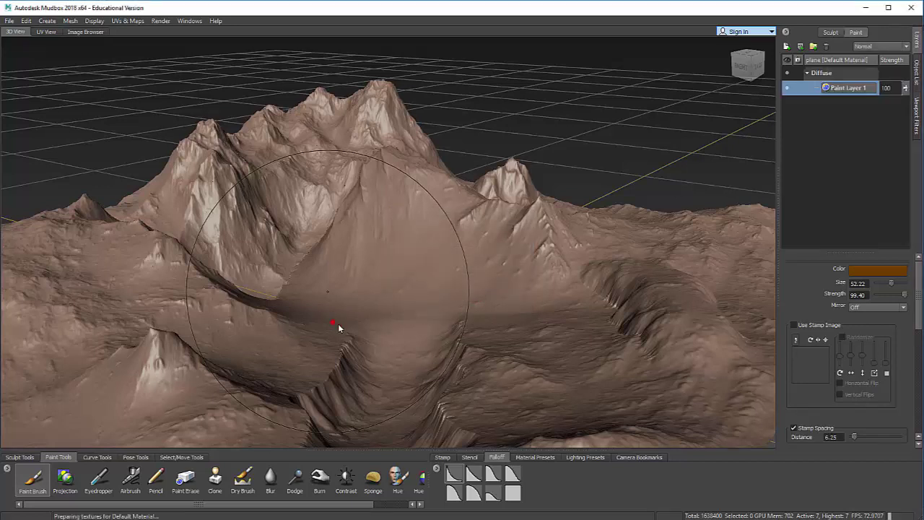
Step: Paint a large brown patch in the valley at the foot of the central mountain with the Paint Brush
left_click_drag(333, 322, 441, 330)
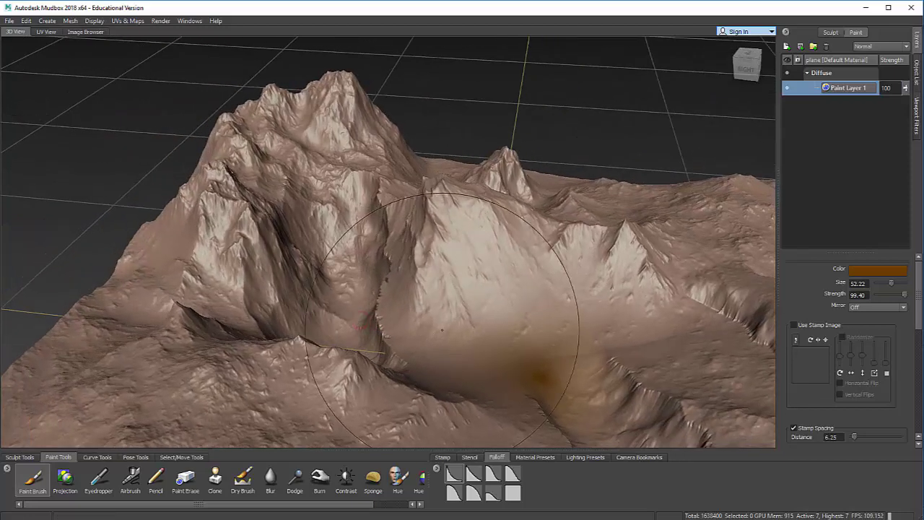
middle_click_drag(442, 329, 333, 259, "alt")
left_click_drag(454, 274, 390, 267)
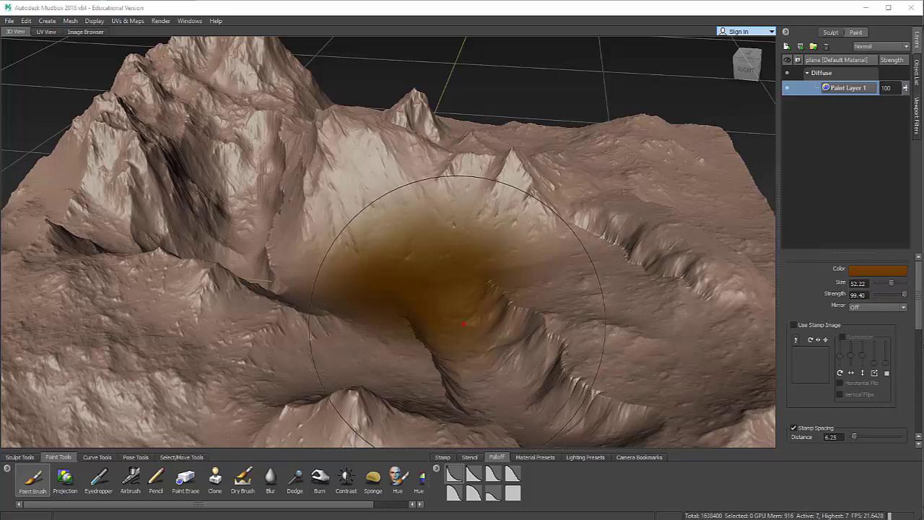
left_click(464, 324)
Step: Switch to the Airbrush with its stamp image turned off and airbrush brown over the low ridge beside the painted valley
left_click(131, 478)
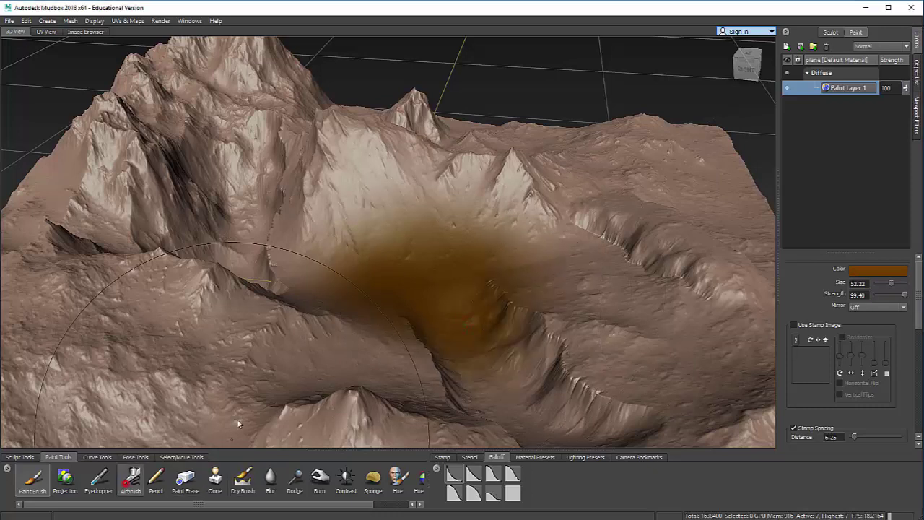
left_click(348, 351)
mouse_move(266, 340)
left_mouse_down()
mouse_move(281, 351)
mouse_move(348, 347)
left_mouse_up()
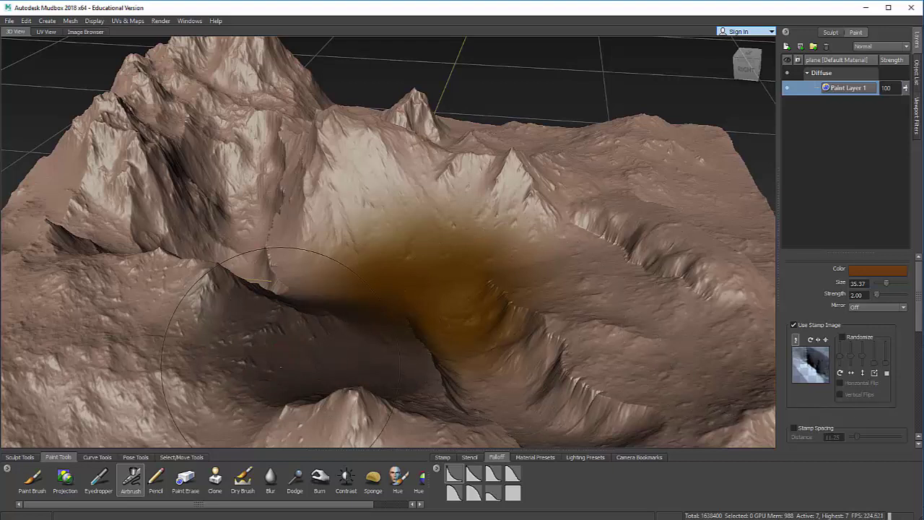
key("ctrl+z")
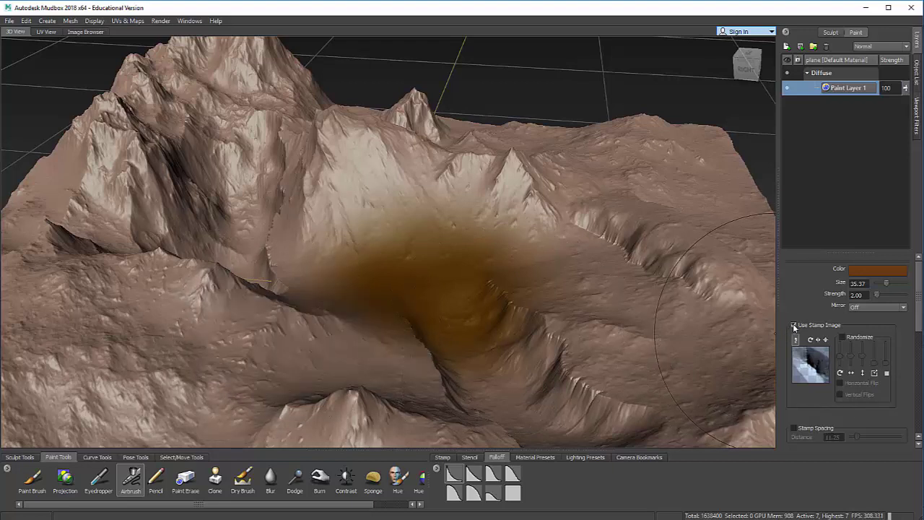
left_click(794, 326)
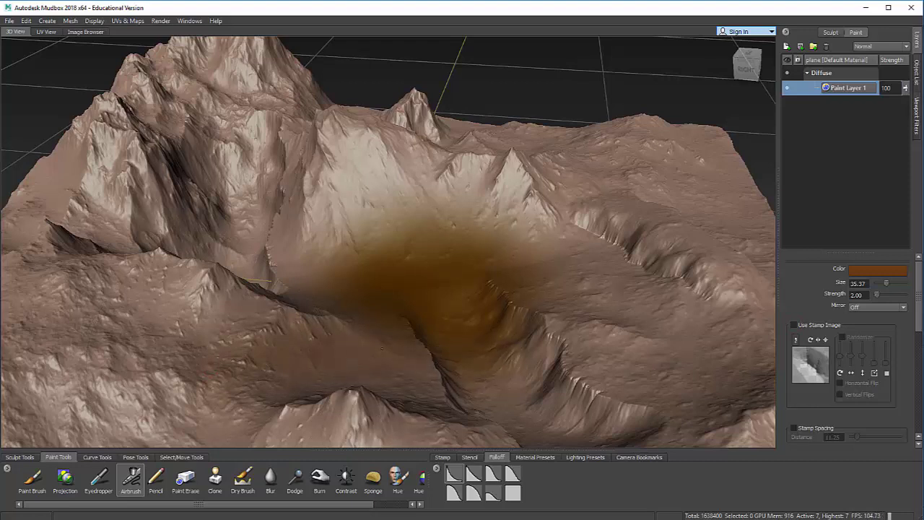
mouse_move(275, 308)
left_mouse_down()
mouse_move(216, 307)
mouse_move(327, 218)
left_mouse_up()
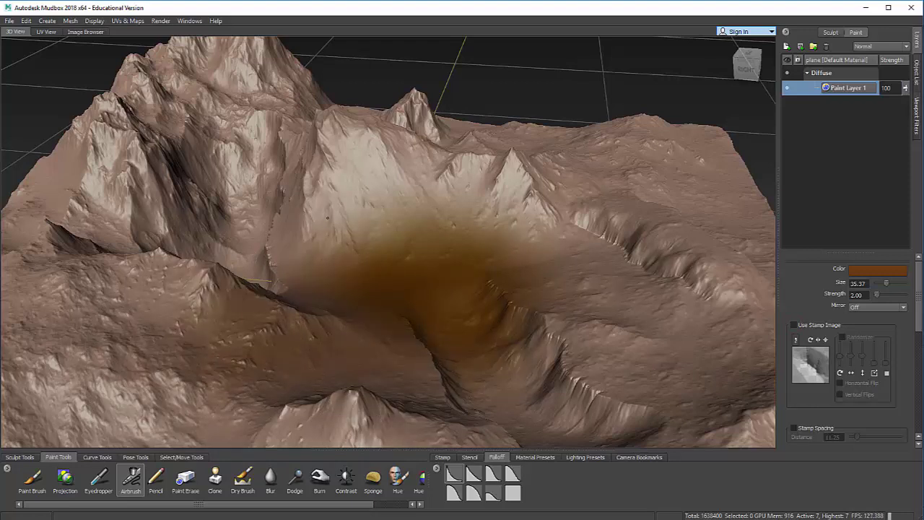
Step: Set the Airbrush color to a darker brown and airbrush it over the valley and the base of the central mountain
left_click(891, 270)
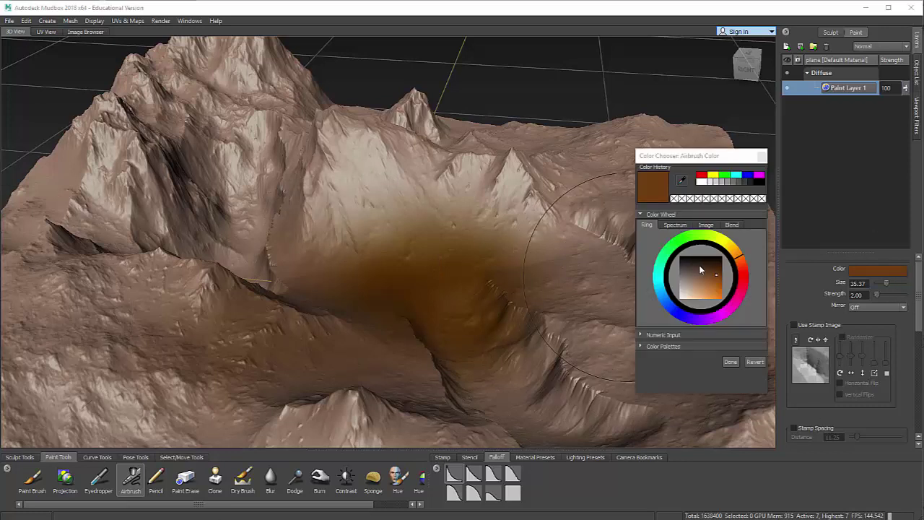
mouse_move(700, 270)
left_mouse_down()
mouse_move(716, 277)
mouse_move(717, 269)
left_mouse_up()
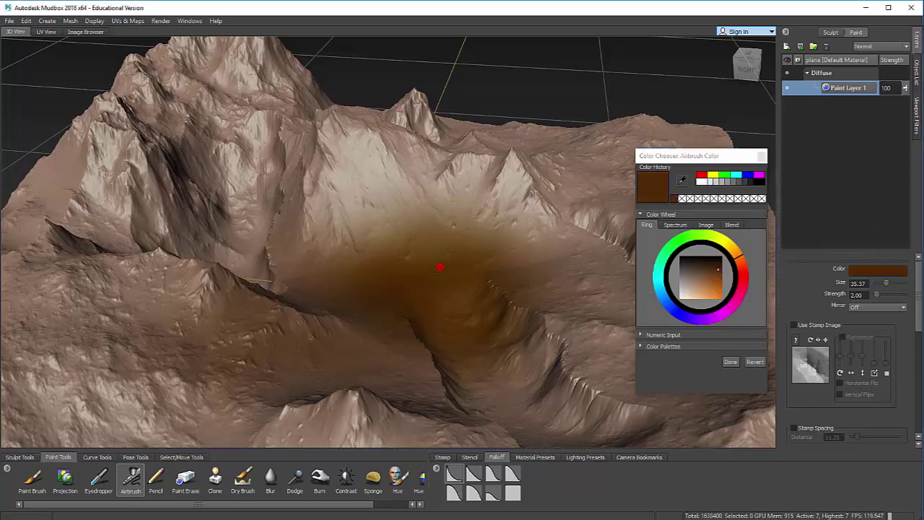
mouse_move(342, 242)
left_mouse_down()
mouse_move(426, 210)
mouse_move(378, 209)
mouse_move(304, 289)
left_mouse_up()
scroll(379, 204, "down", 3)
scroll(378, 204, "up", 6)
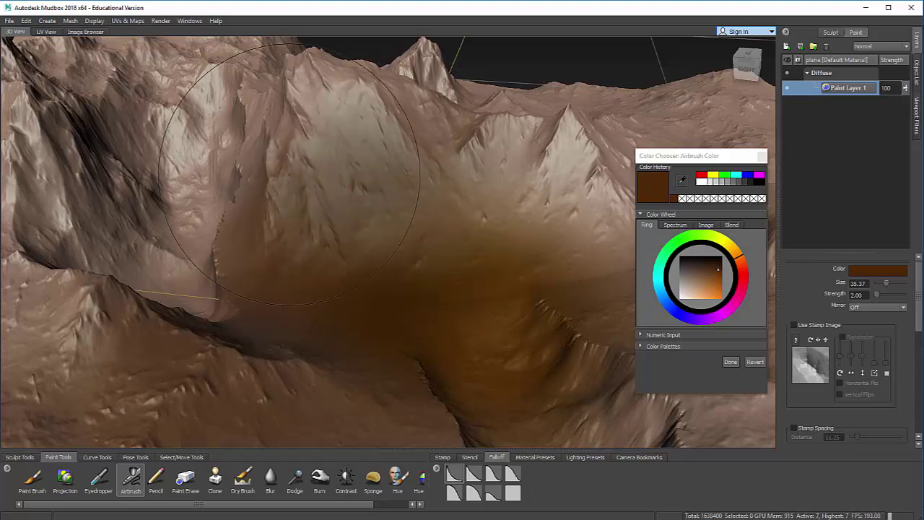
Step: Reduce the Airbrush size to 13.70 and airbrush dark brown across the upper slopes of the central mountain
key("bracketleft")
key("bracketleft")
key("bracketleft")
key("bracketleft")
key("bracketleft")
key("bracketleft")
key("bracketleft")
key("bracketleft")
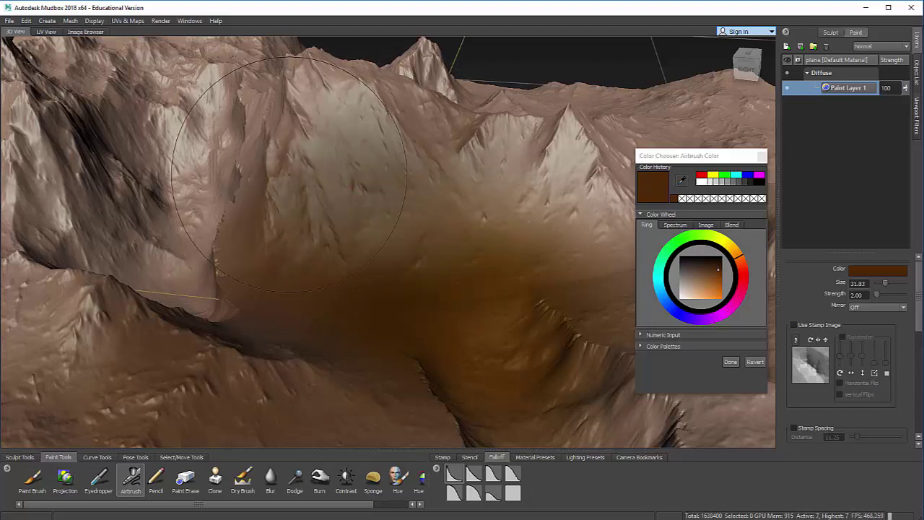
left_click_drag(217, 174, 211, 174)
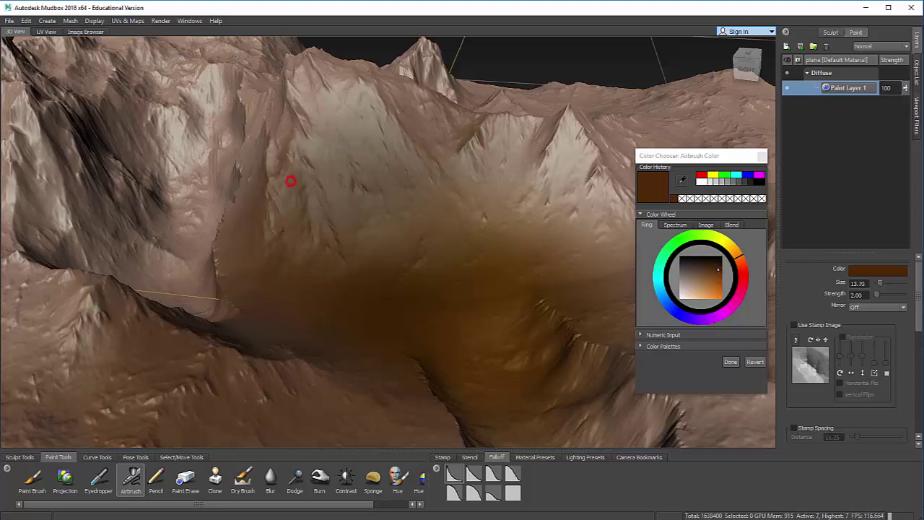
left_click_drag(382, 163, 457, 155)
Step: Raise the Airbrush strength, enlarge the brush to 22.07 and airbrush dark brown more solidly over the mountainside and valley
left_click_drag(894, 295, 895, 295)
left_click_drag(471, 176, 457, 157)
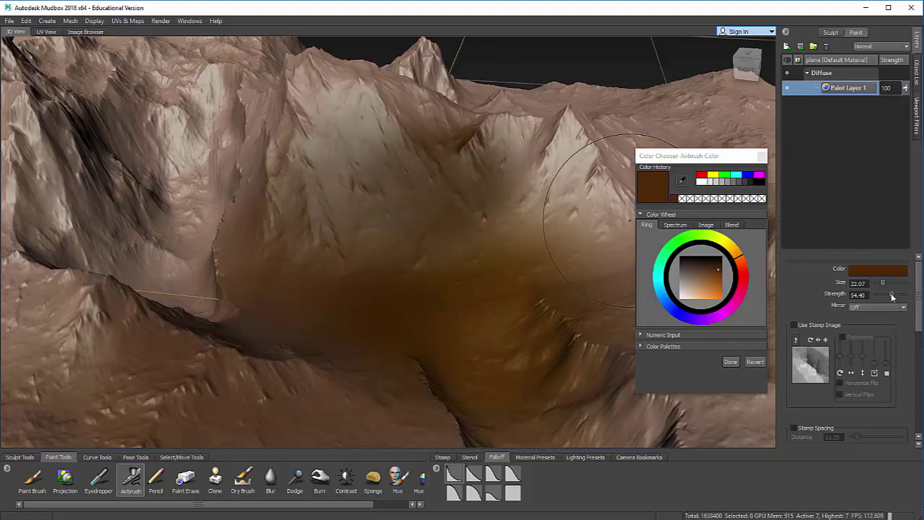
mouse_move(450, 214)
left_mouse_down()
mouse_move(346, 181)
mouse_move(245, 188)
mouse_move(131, 273)
mouse_move(123, 328)
mouse_move(189, 285)
mouse_move(241, 321)
mouse_move(251, 388)
left_mouse_up()
Step: Set the Airbrush strength to 15.80 and airbrush dark brown over the ridge's far side and around the small rocky peak
mouse_move(287, 338)
left_mouse_down("alt")
mouse_move(264, 341)
mouse_move(295, 239)
left_mouse_up("alt")
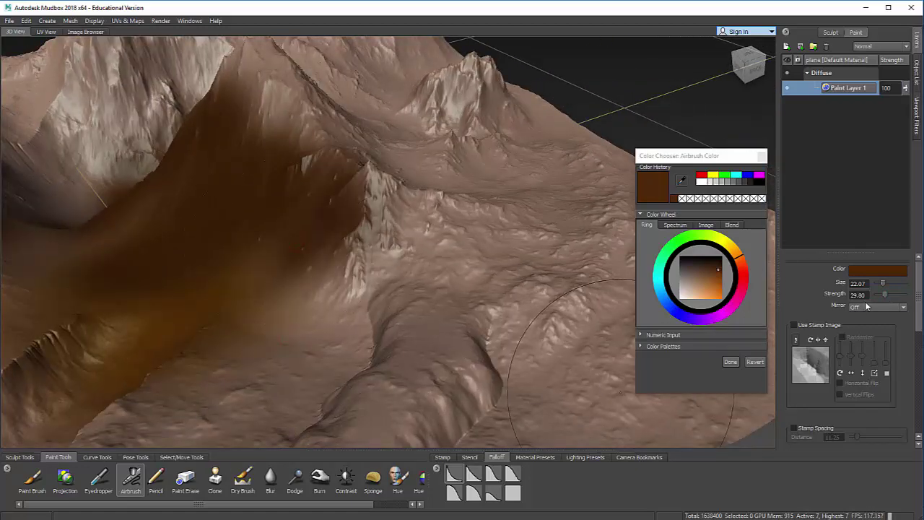
left_click_drag(884, 298, 879, 294)
mouse_move(404, 238)
left_mouse_down()
mouse_move(307, 223)
mouse_move(385, 282)
mouse_move(279, 101)
mouse_move(303, 72)
mouse_move(418, 116)
mouse_move(433, 188)
mouse_move(408, 182)
mouse_move(447, 93)
mouse_move(461, 260)
mouse_move(233, 340)
mouse_move(286, 277)
left_mouse_up()
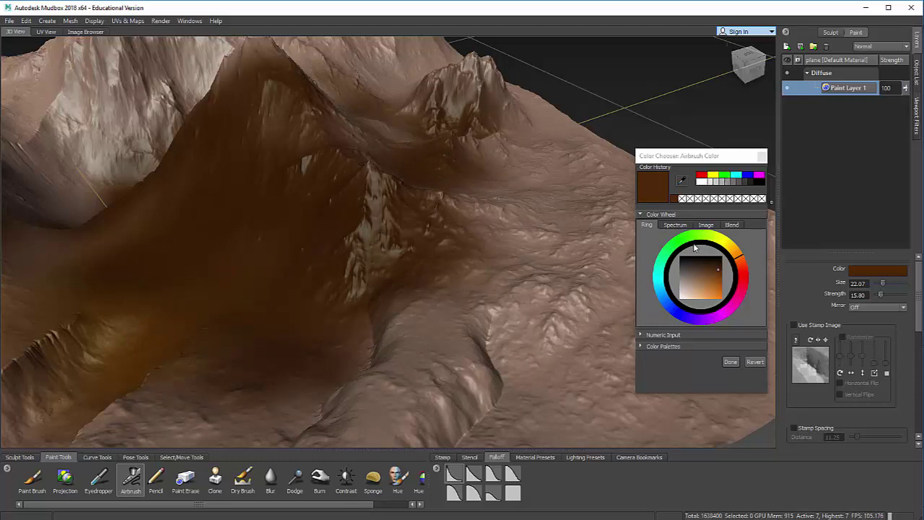
Step: Airbrush dark green at strength 3.50 along the lower slopes of the central mountain
left_click(682, 239)
left_click_drag(707, 263, 718, 271)
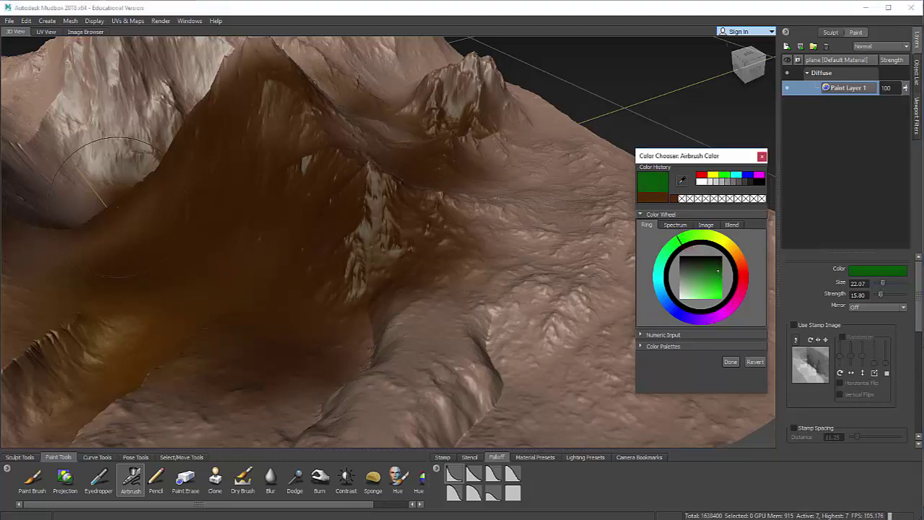
left_click_drag(231, 213, 207, 261)
key("ctrl+z")
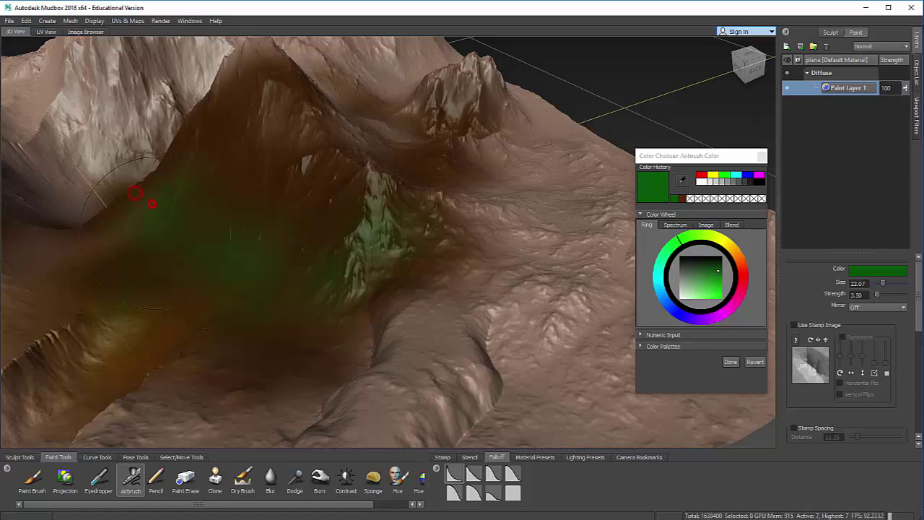
mouse_move(140, 195)
left_mouse_down("alt")
mouse_move(149, 265)
mouse_move(261, 264)
left_mouse_up("alt")
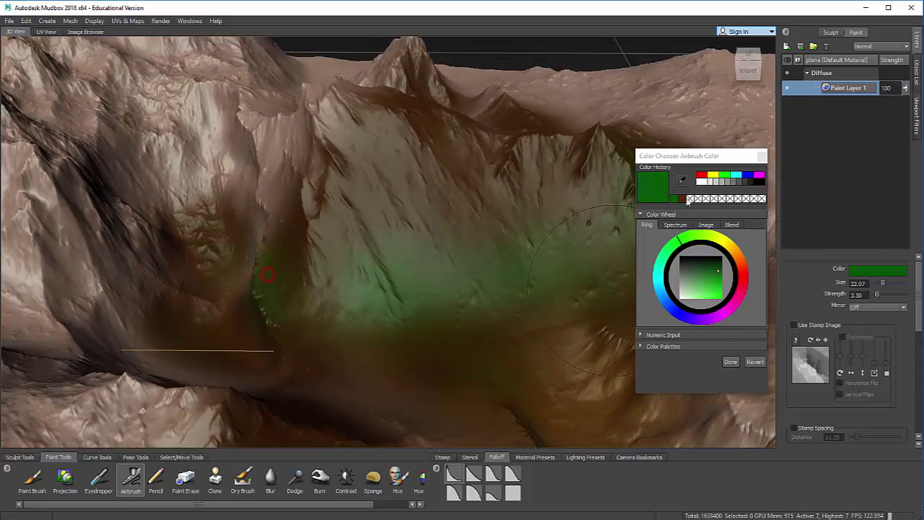
Step: Set the Airbrush color to white and airbrush snow over the crest and peaks of the central mountain
left_click(701, 182)
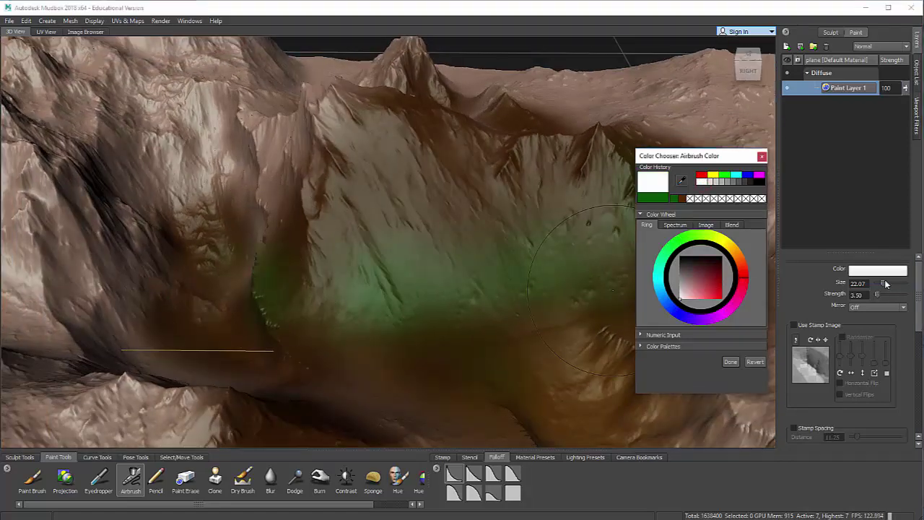
mouse_move(369, 139)
left_mouse_down("alt")
mouse_move(318, 170)
mouse_move(368, 181)
mouse_move(373, 172)
mouse_move(289, 122)
mouse_move(249, 62)
mouse_move(271, 71)
mouse_move(410, 231)
mouse_move(292, 275)
mouse_move(267, 245)
mouse_move(317, 206)
mouse_move(308, 235)
left_mouse_up("alt")
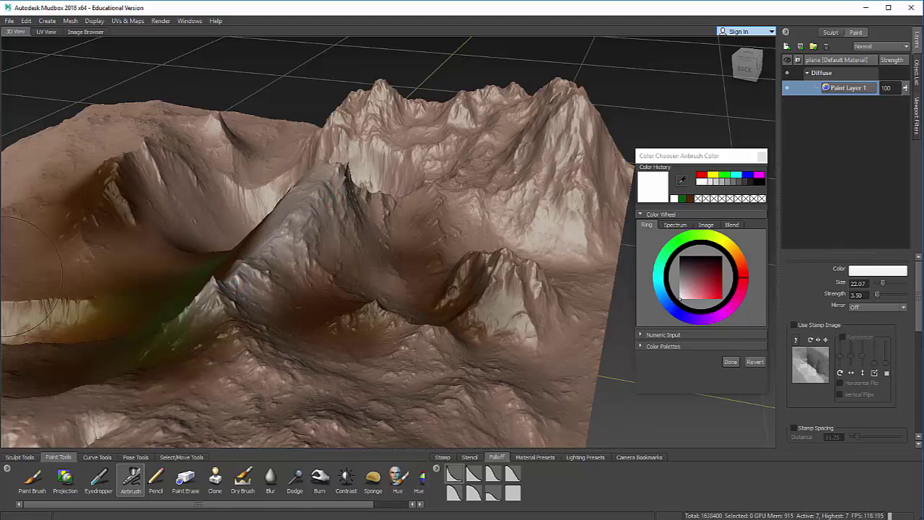
mouse_move(28, 289)
left_mouse_down("alt")
mouse_move(239, 330)
mouse_move(324, 318)
mouse_move(329, 326)
left_mouse_up("alt")
mouse_move(327, 326)
right_mouse_down("alt")
mouse_move(29, 130)
mouse_move(23, 3)
right_mouse_up("alt")
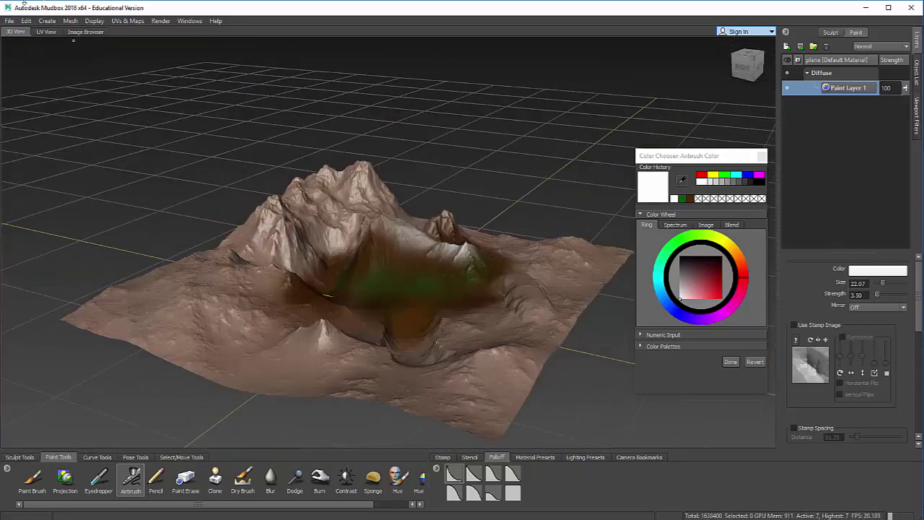
Step: Save the scene as a Mudbox file named terrain
left_click(9, 21)
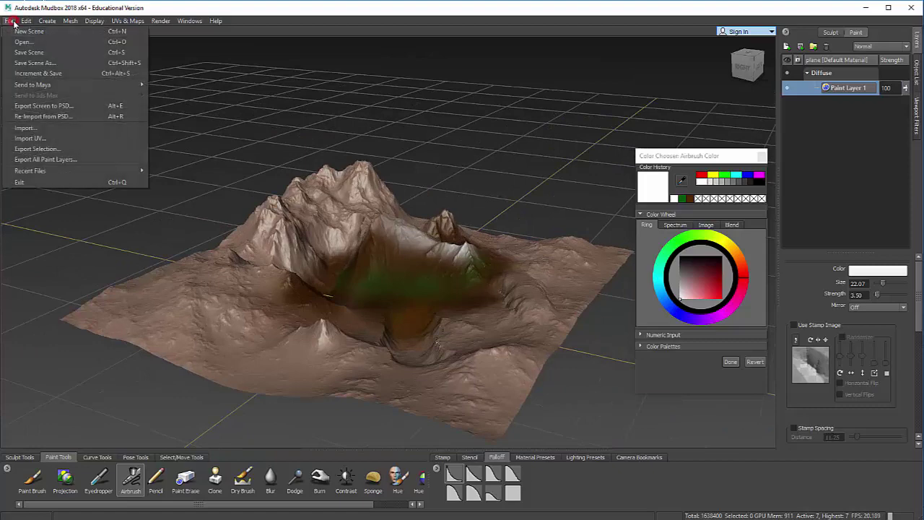
left_click(32, 62)
left_click_drag(184, 20, 301, 97)
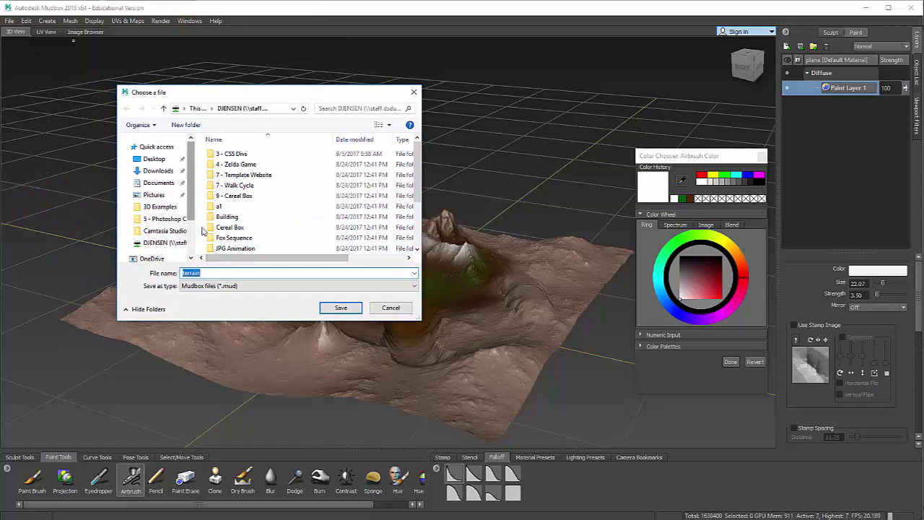
left_click(320, 309)
left_click(499, 265)
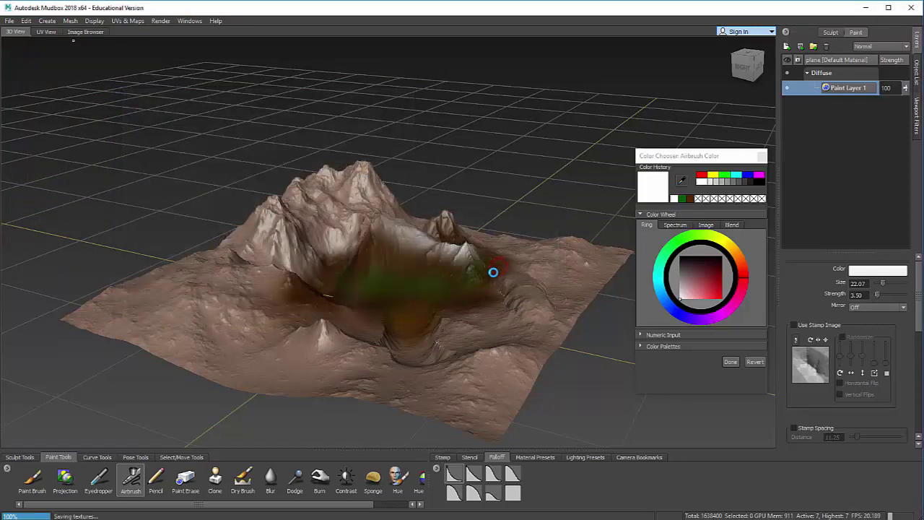